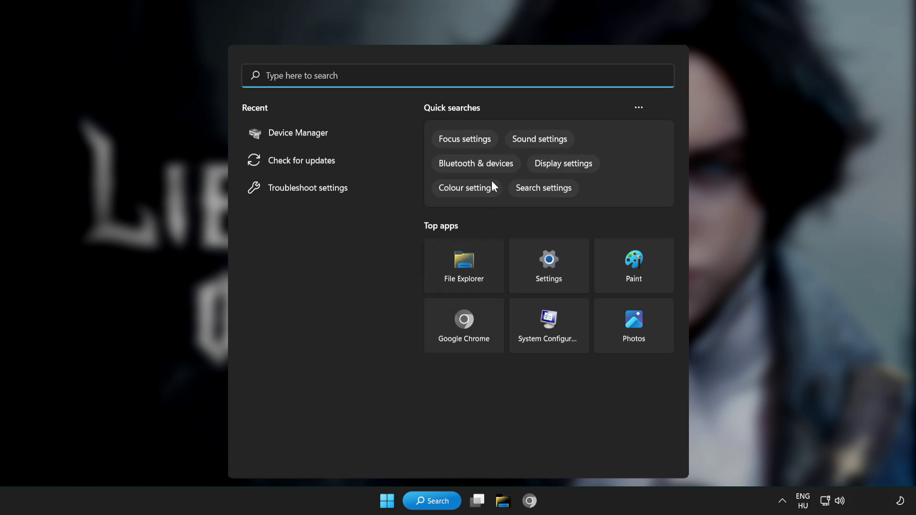
# Find and open Device Manager through the Windows search, and maximize its window.
pyautogui.write('device manager')
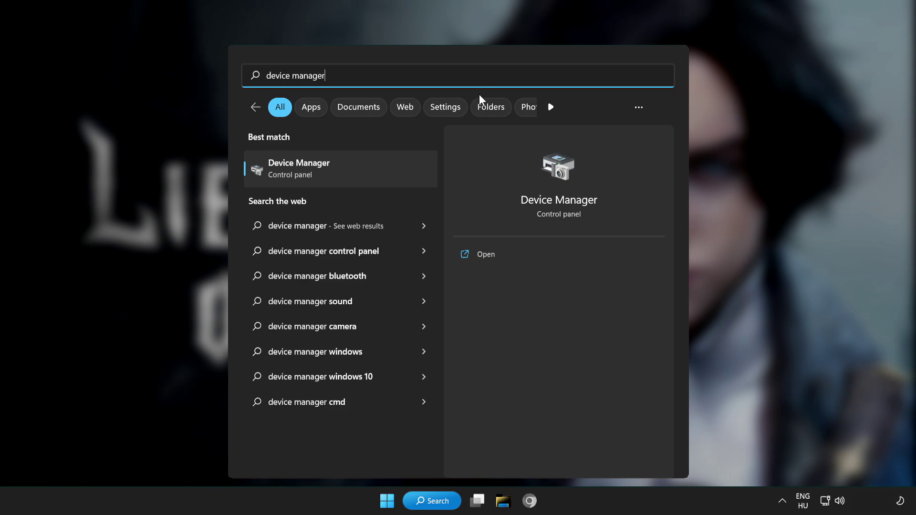
pyautogui.click(380, 171)
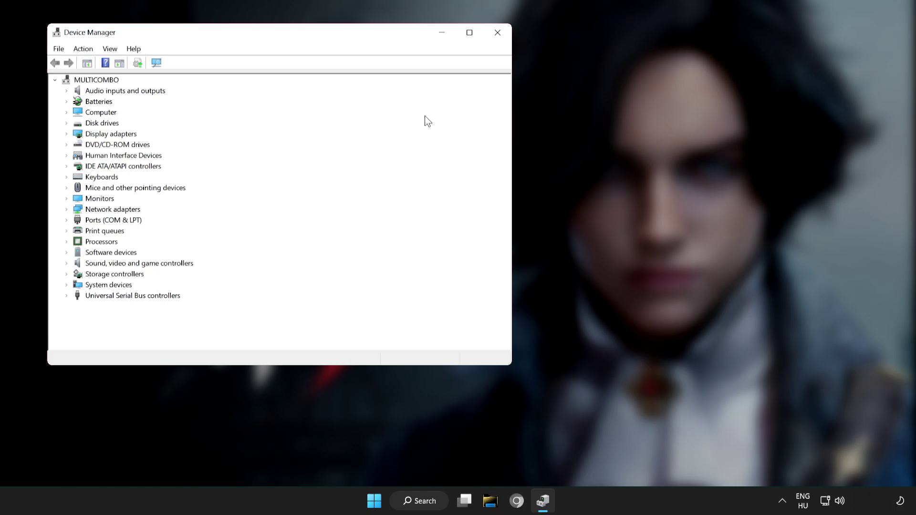
pyautogui.click(469, 33)
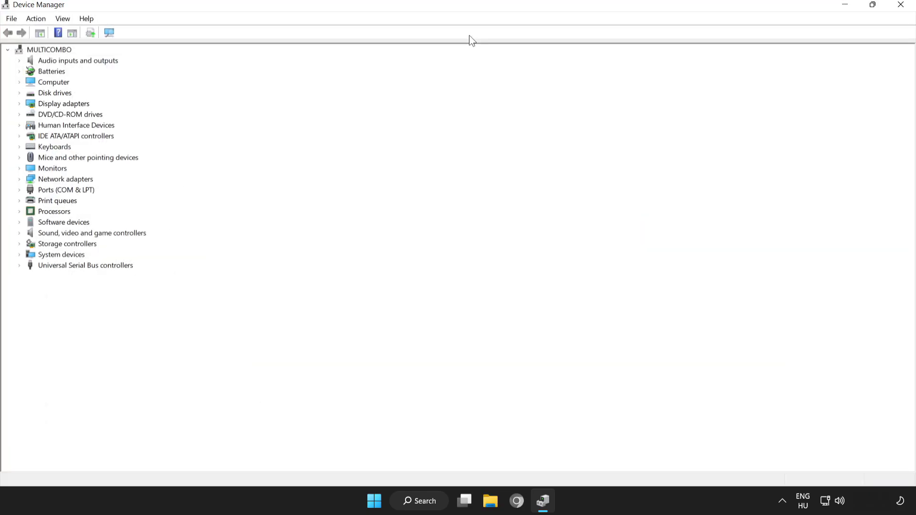
# Search automatically for an updated driver for the VMware SVGA 3D display adapter, then close Device Manager.
pyautogui.click(32, 104)
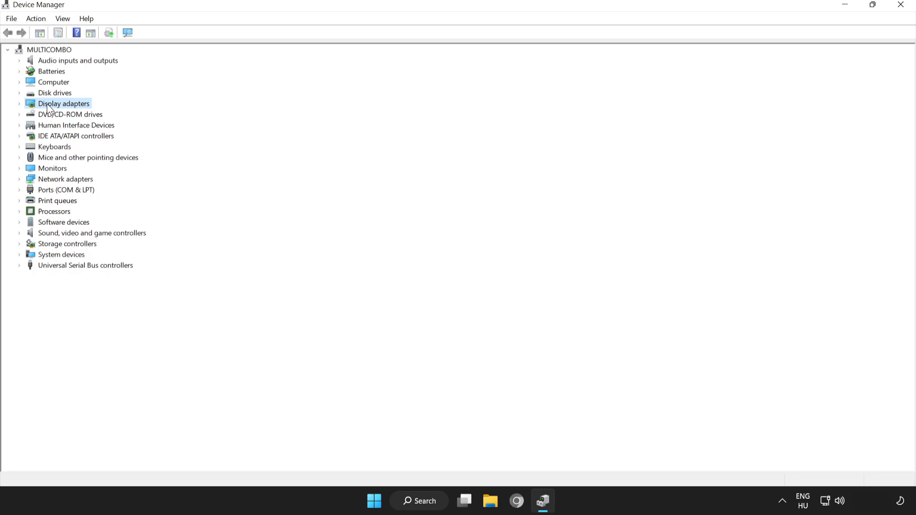
pyautogui.click(18, 105)
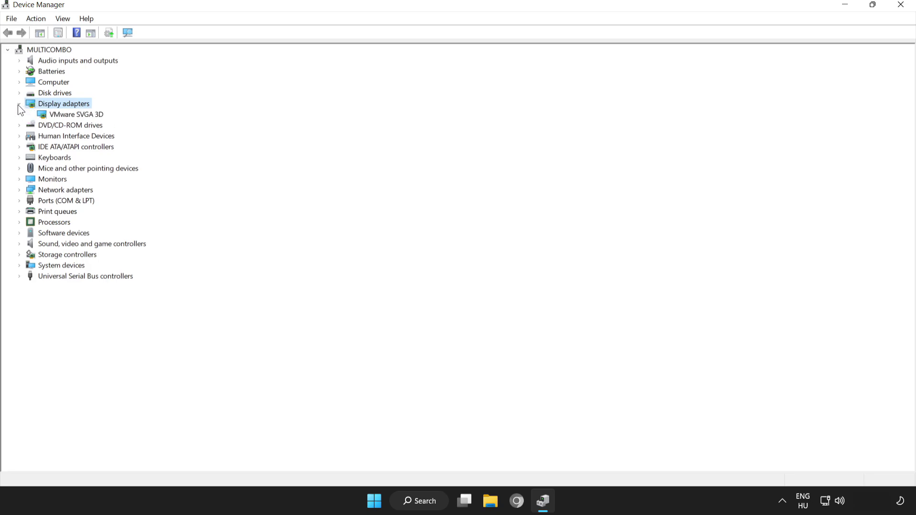
pyautogui.click(58, 116)
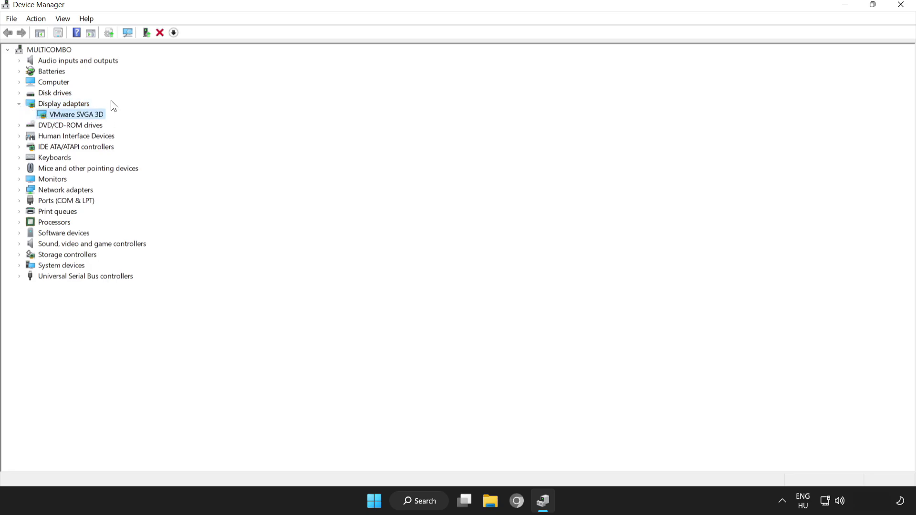
pyautogui.rightClick(68, 113)
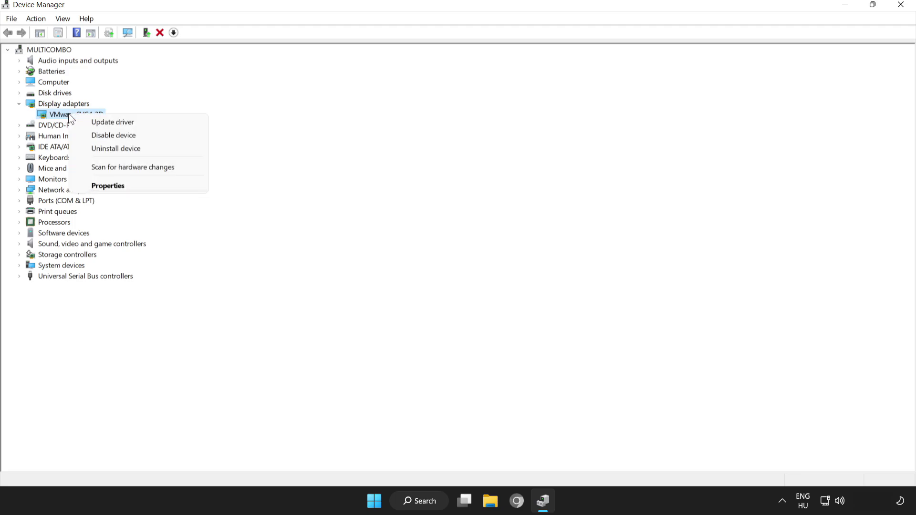
pyautogui.click(112, 122)
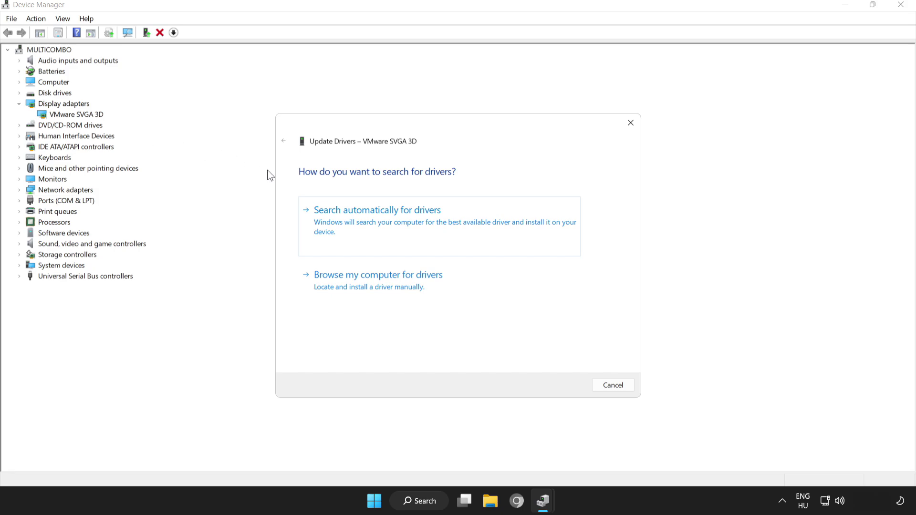
pyautogui.click(389, 218)
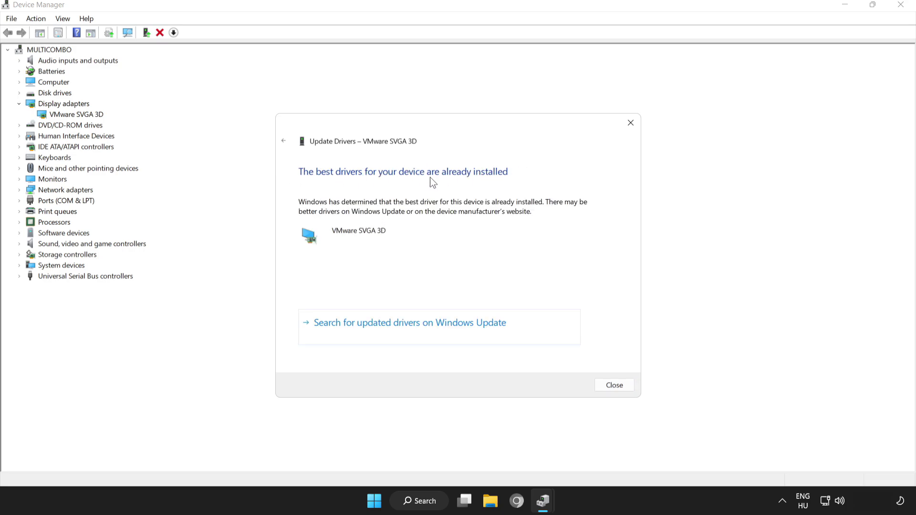
pyautogui.click(620, 386)
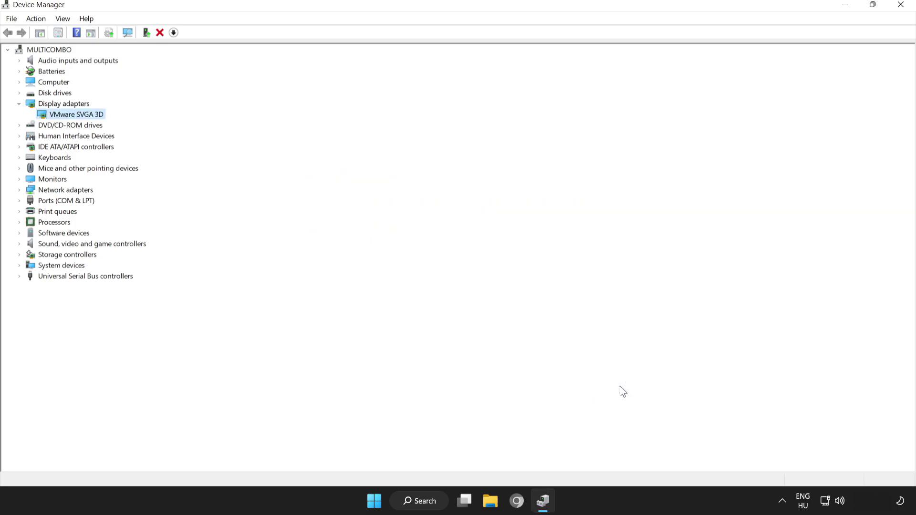
pyautogui.click(903, 10)
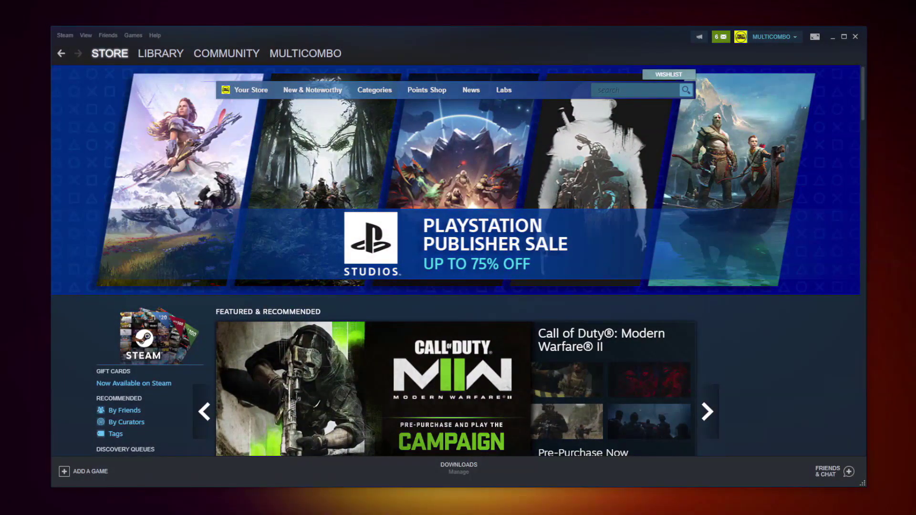
# In the Steam library, verify the integrity of the local game files for Lies of P.
pyautogui.click(158, 54)
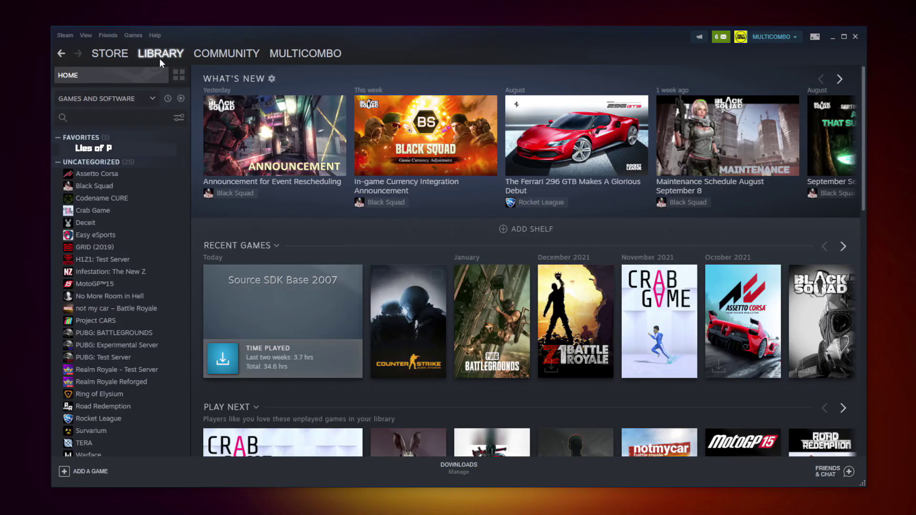
pyautogui.rightClick(171, 151)
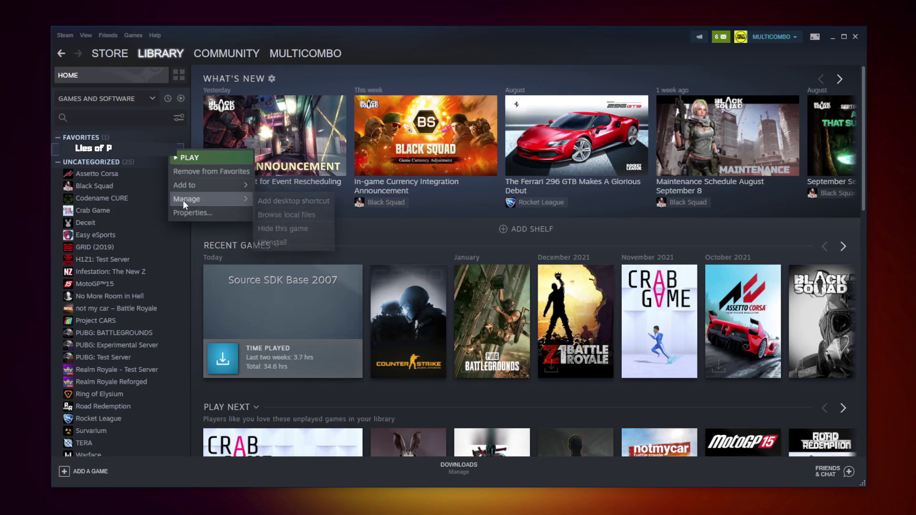
pyautogui.click(204, 213)
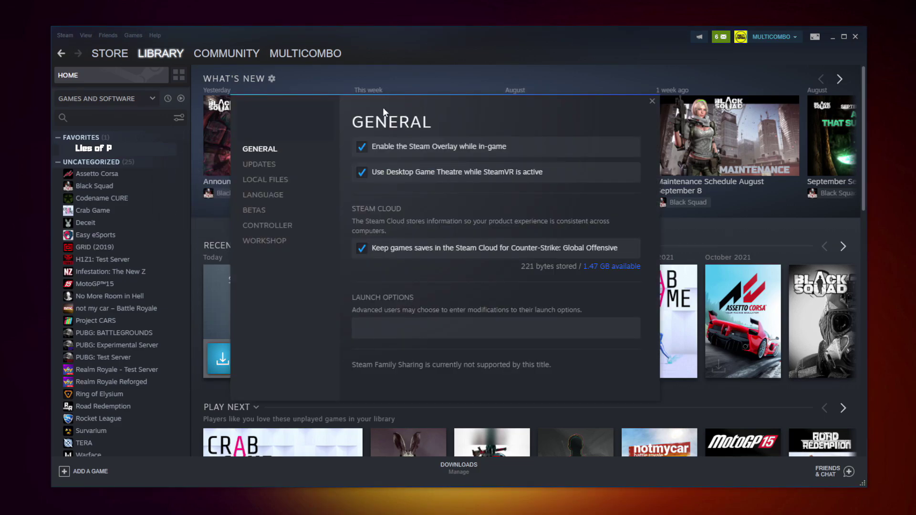
pyautogui.click(270, 184)
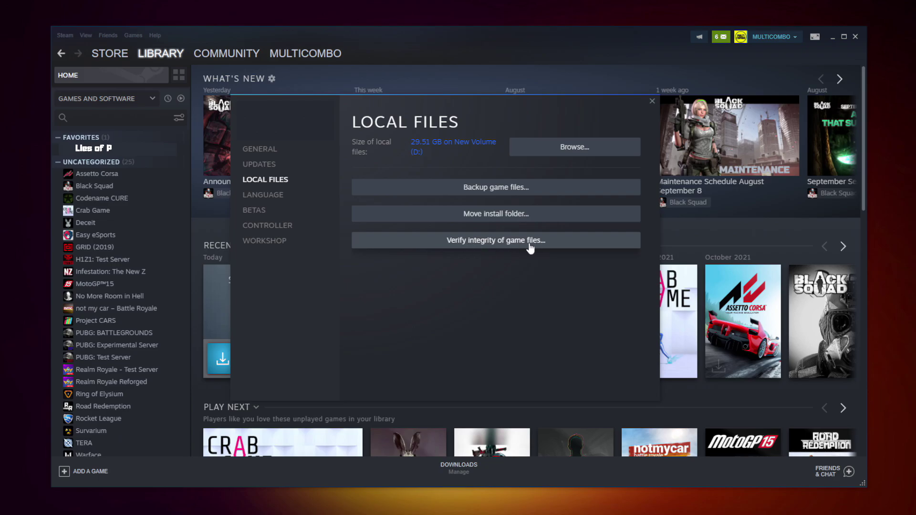
pyautogui.click(500, 247)
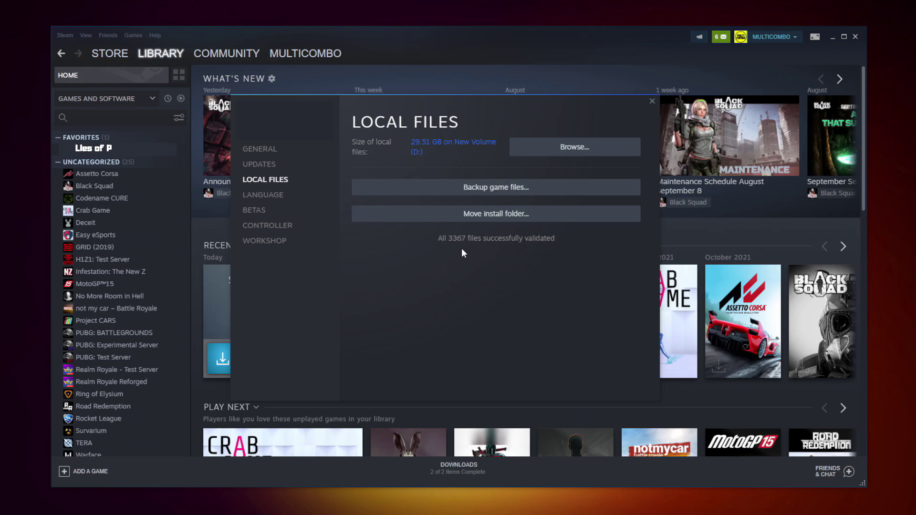
# Browse to the game's install folder and open the properties of the Lies of P application file.
pyautogui.click(593, 156)
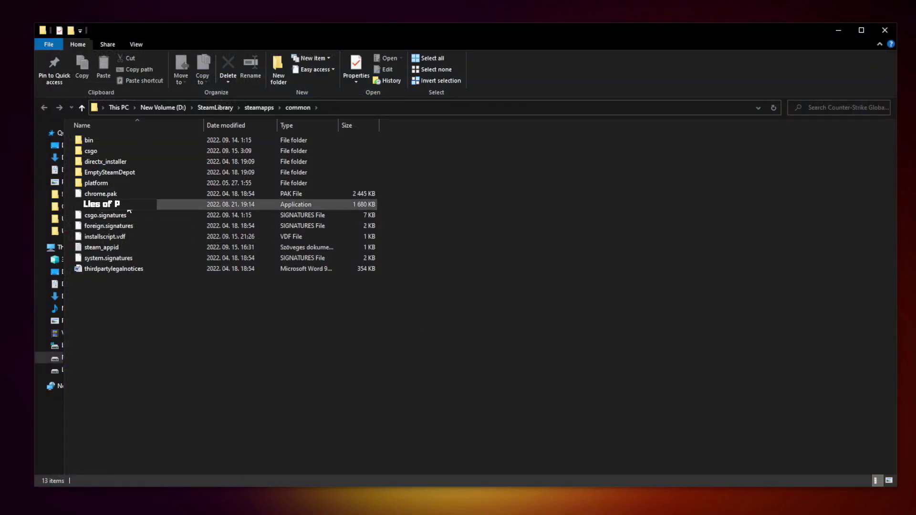
pyautogui.click(174, 204)
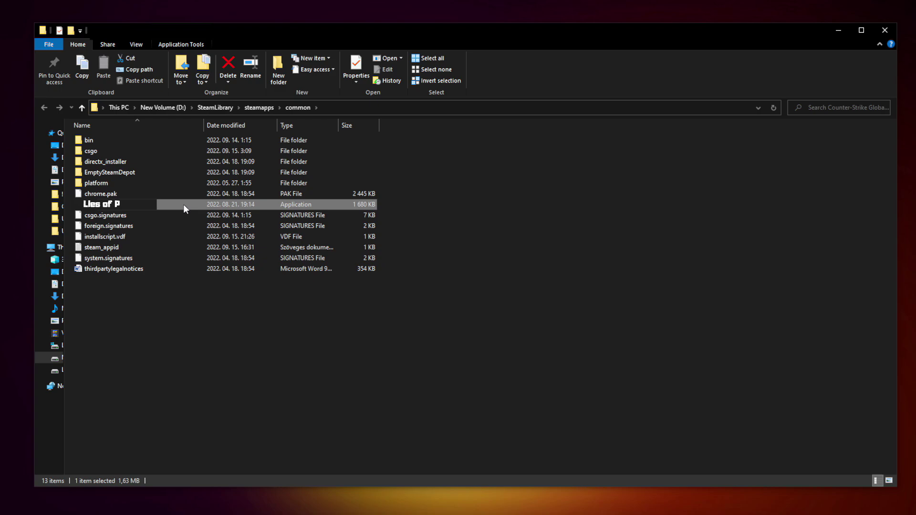
pyautogui.rightClick(185, 206)
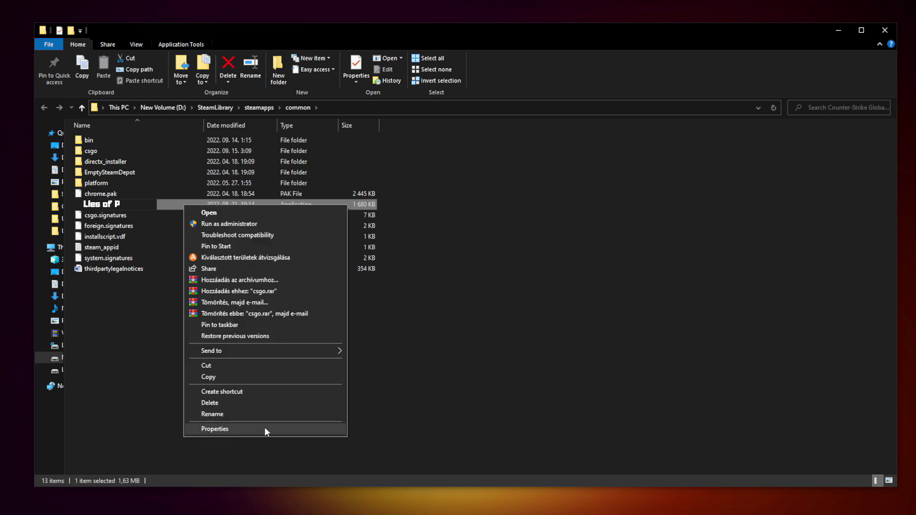
pyautogui.click(264, 428)
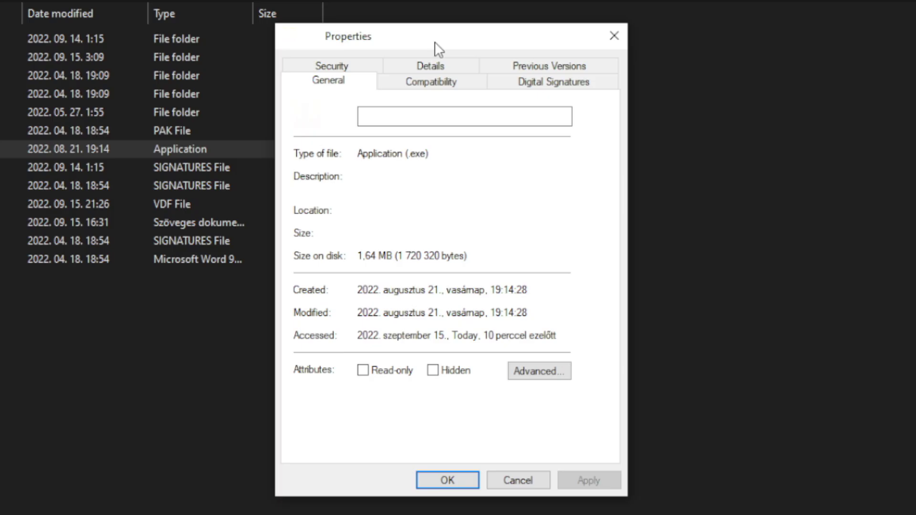
# Enable compatibility mode for the game's executable and set it to Windows 8.
pyautogui.click(432, 86)
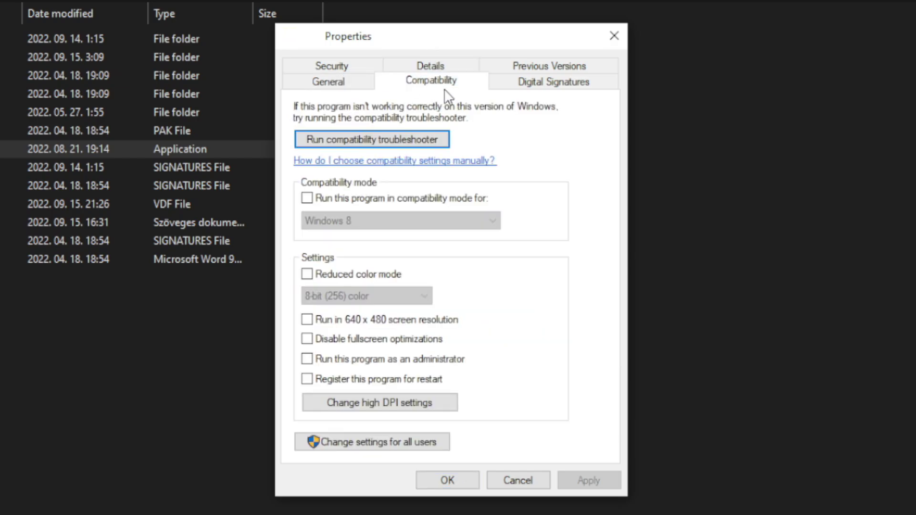
pyautogui.click(308, 198)
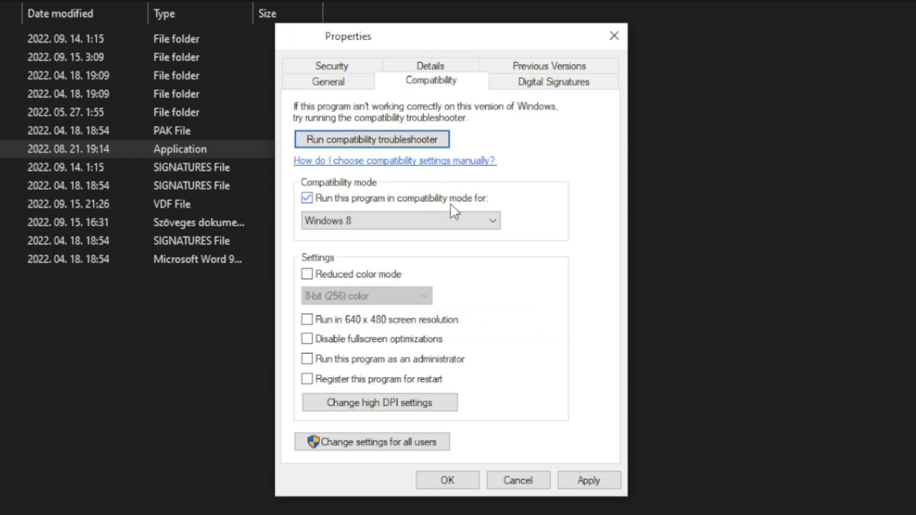
pyautogui.click(354, 220)
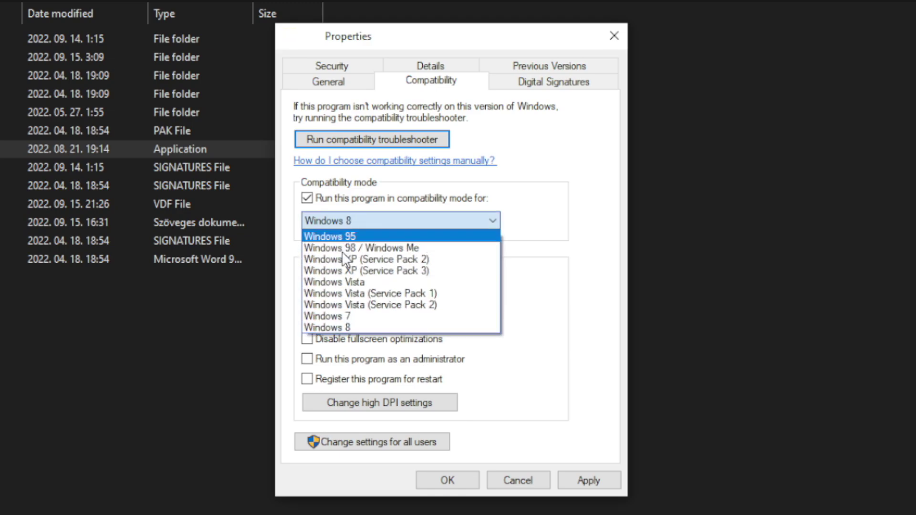
pyautogui.click(349, 328)
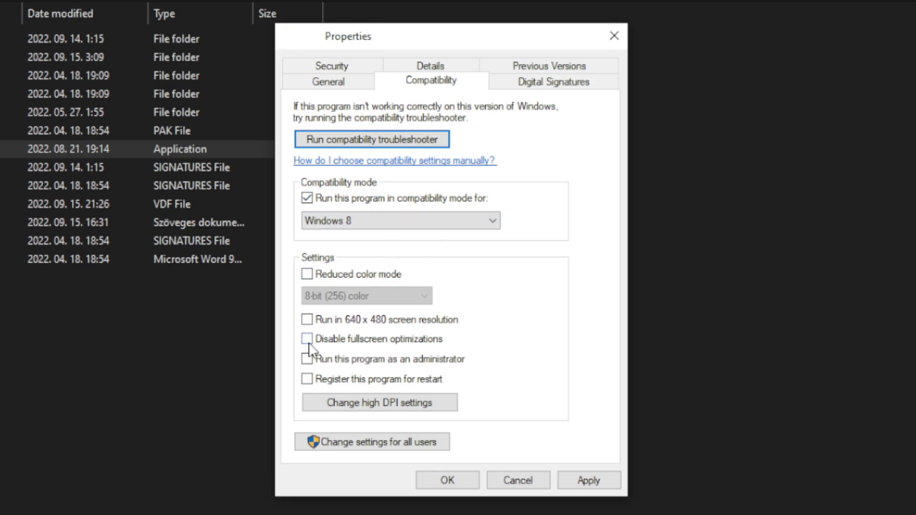
# Disable fullscreen optimizations, set the program to run as an administrator, and apply the compatibility settings.
pyautogui.click(371, 343)
pyautogui.click(442, 365)
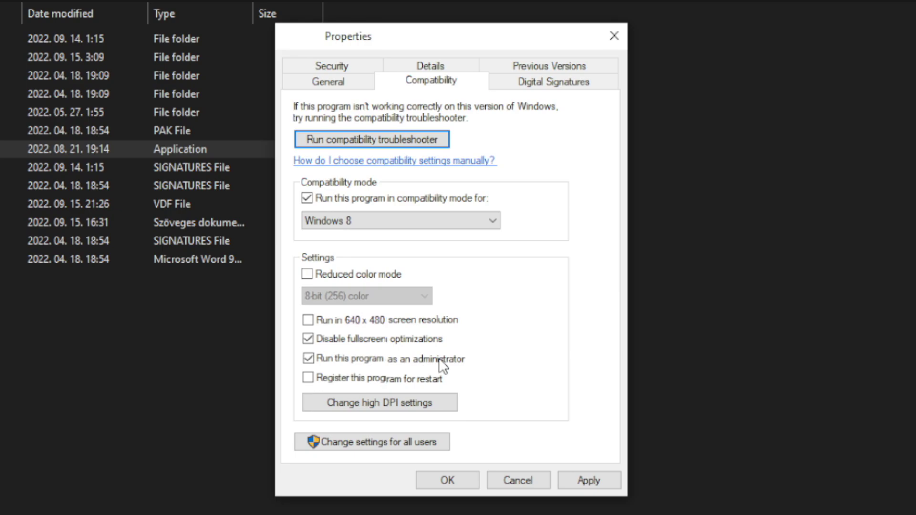
pyautogui.click(594, 480)
pyautogui.click(448, 483)
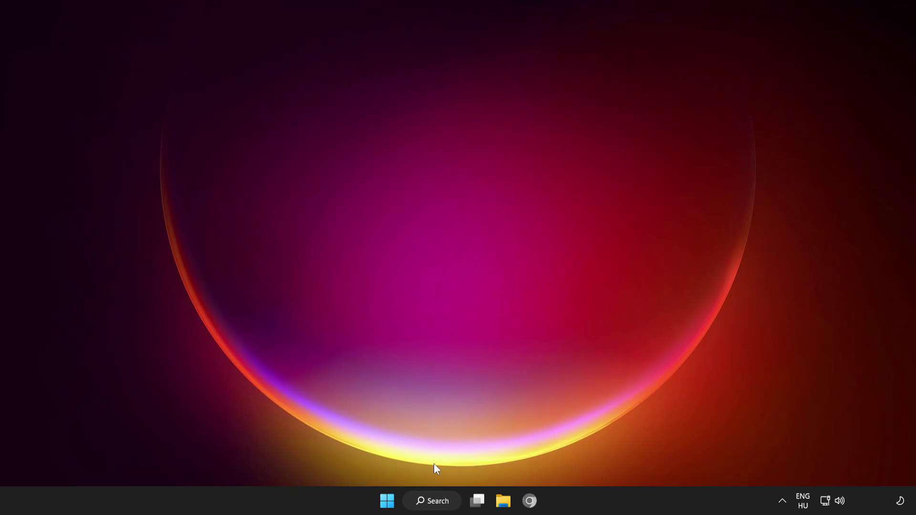
# Find the Windows Update settings with the search "update", check for updates, and close Settings.
pyautogui.click(428, 501)
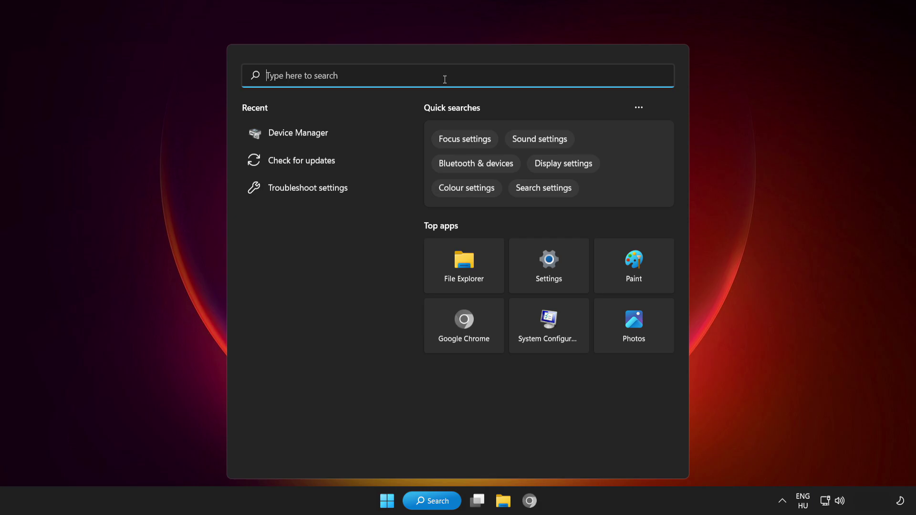
pyautogui.write('update')
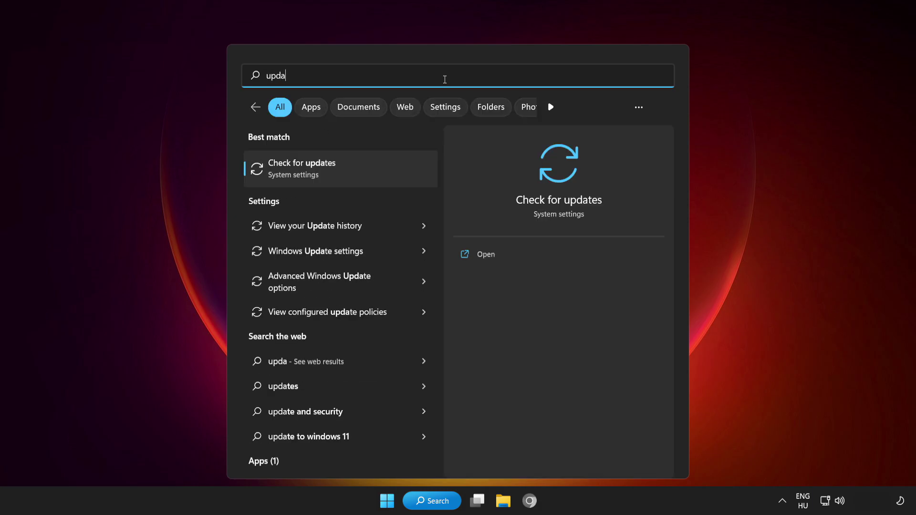
pyautogui.click(361, 169)
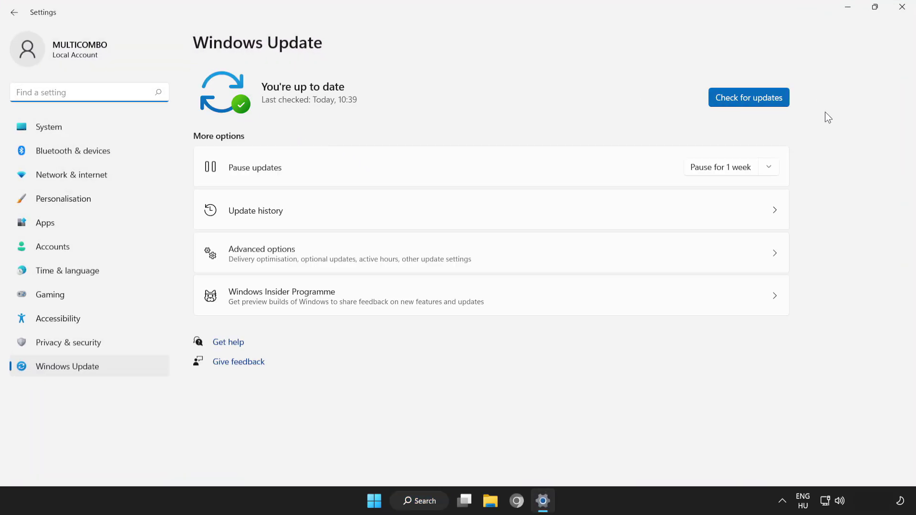
pyautogui.click(752, 100)
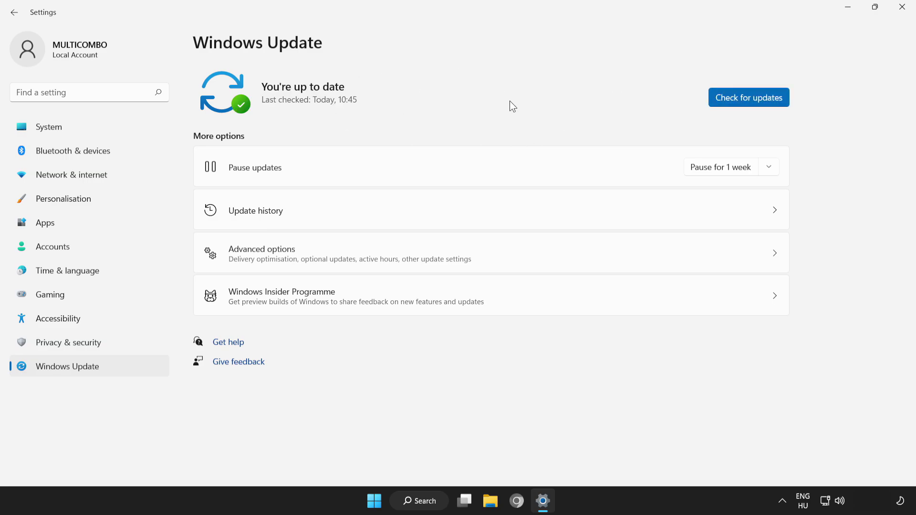
pyautogui.click(902, 15)
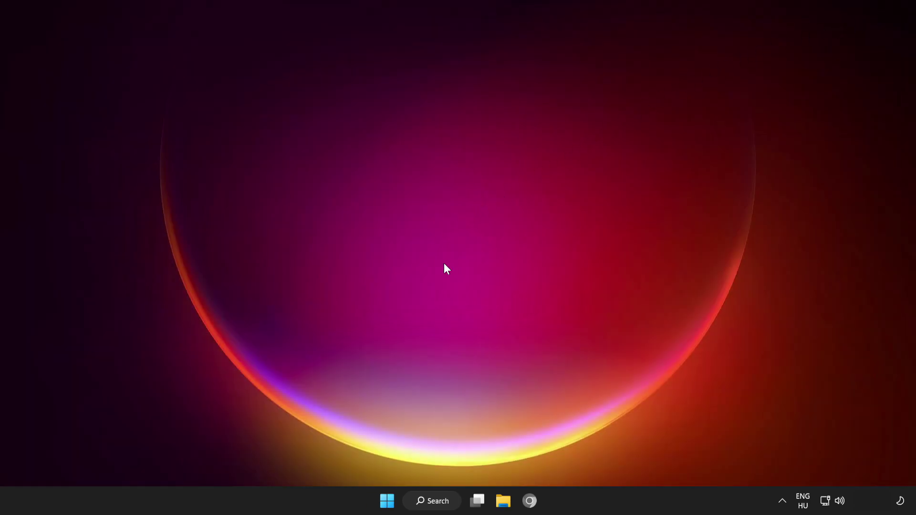
# Open the startup apps list in Task Manager and disable Cortana and Microsoft Edge.
pyautogui.rightClick(389, 505)
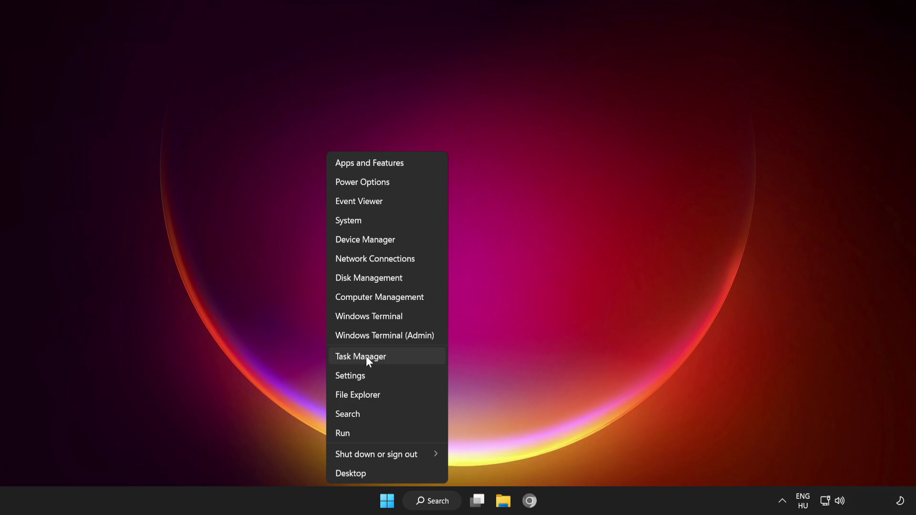
pyautogui.click(417, 357)
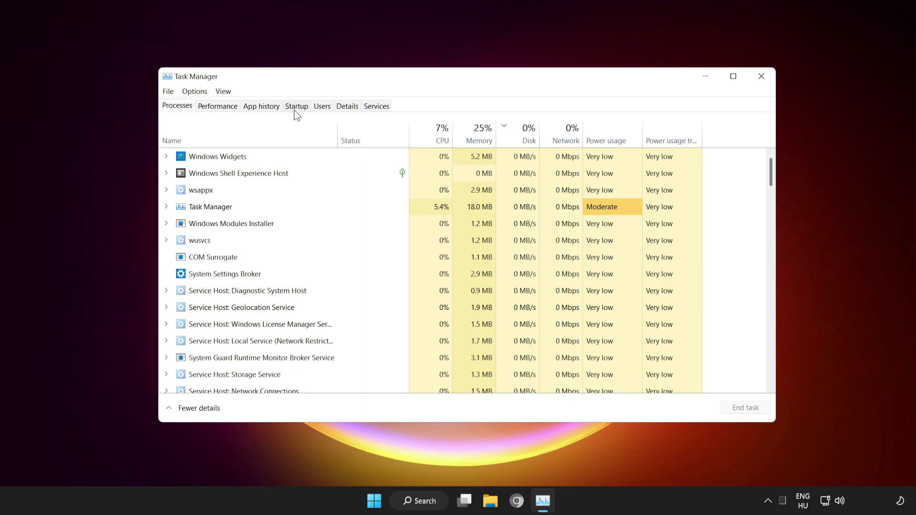
pyautogui.click(296, 108)
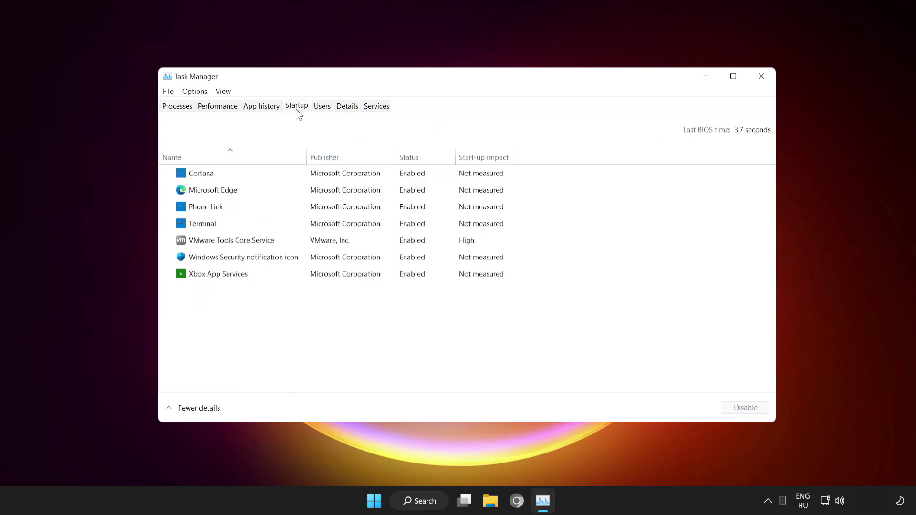
pyautogui.click(290, 173)
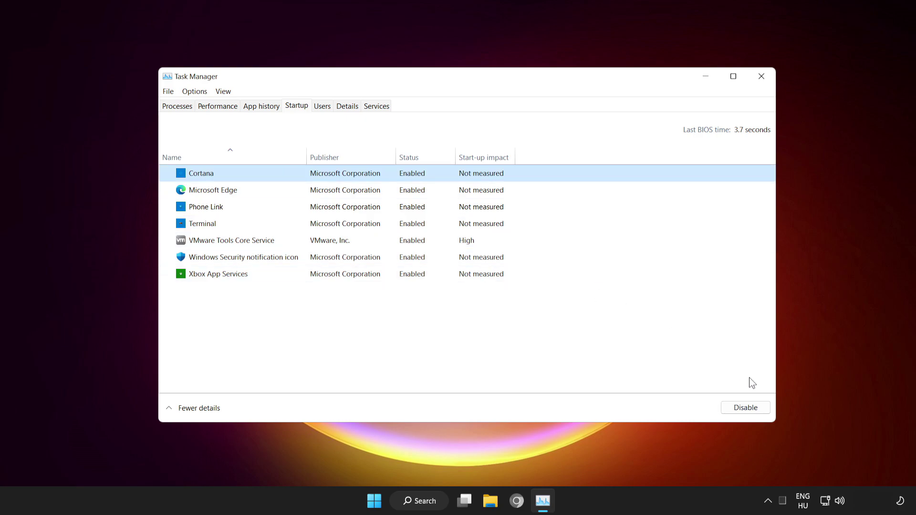
pyautogui.click(746, 408)
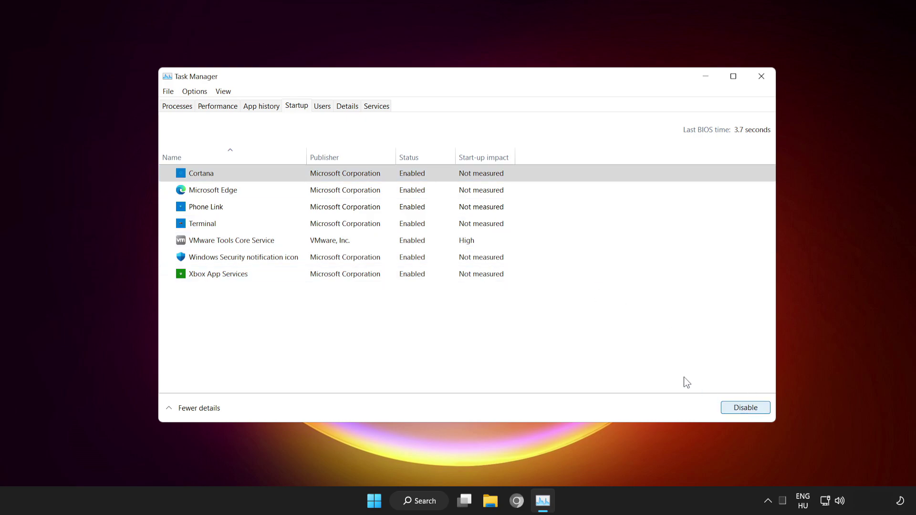
pyautogui.click(268, 190)
pyautogui.click(747, 409)
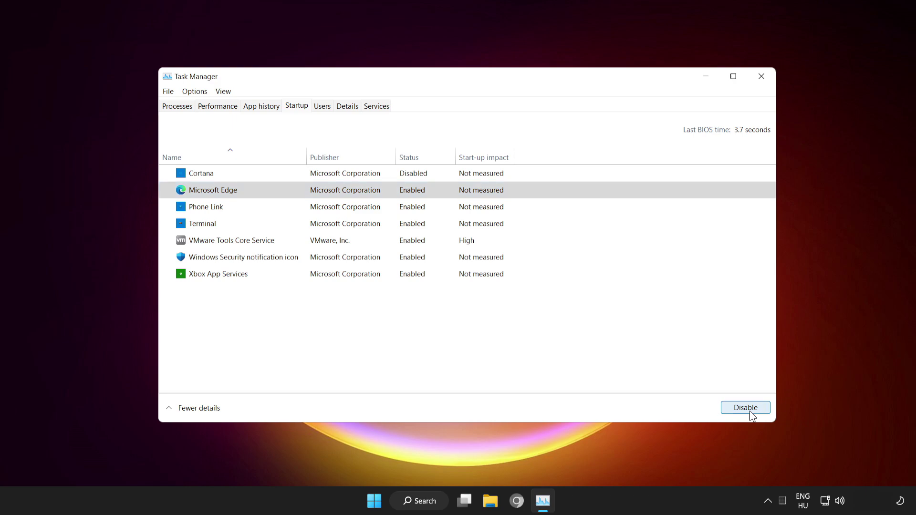
# Disable Phone Link and Terminal at startup, and close Task Manager.
pyautogui.click(249, 208)
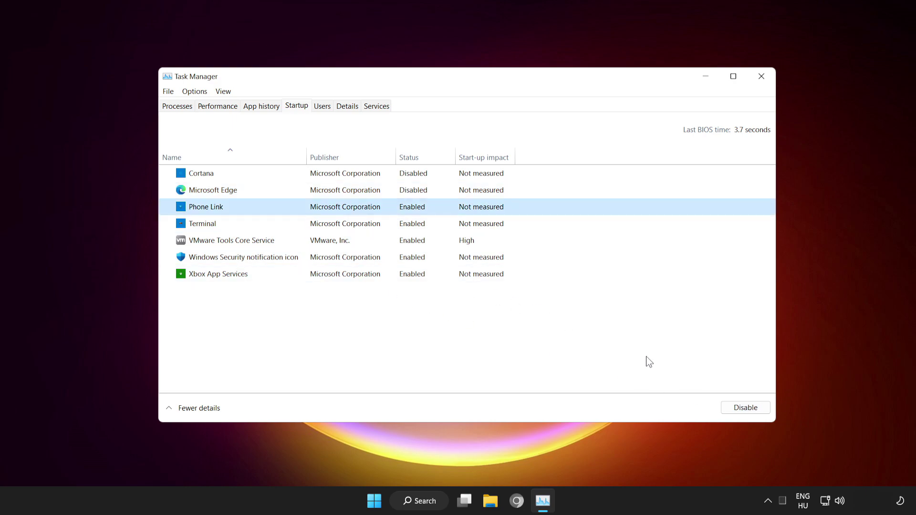
pyautogui.click(740, 404)
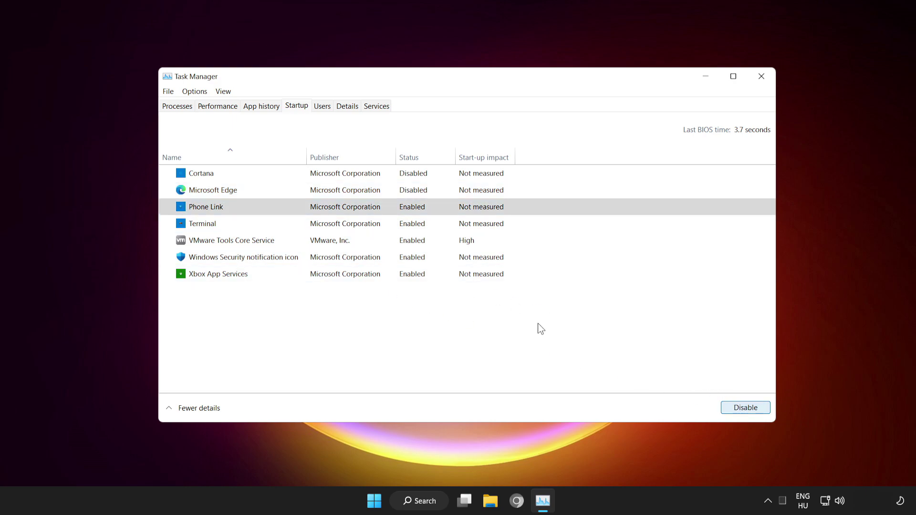
pyautogui.click(274, 226)
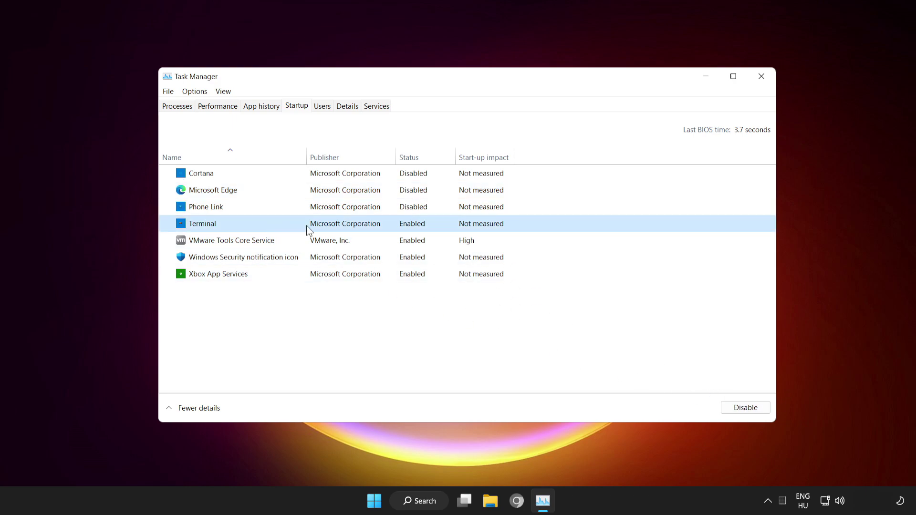
pyautogui.click(751, 409)
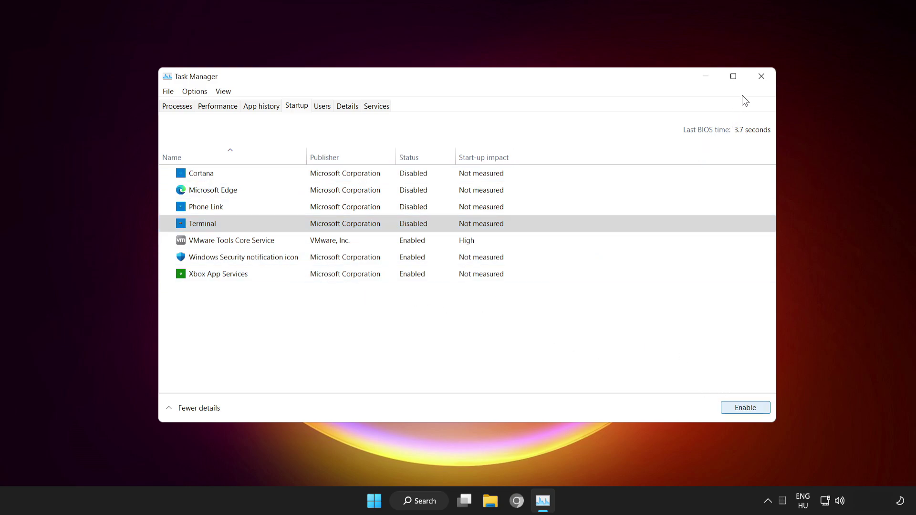
pyautogui.click(760, 77)
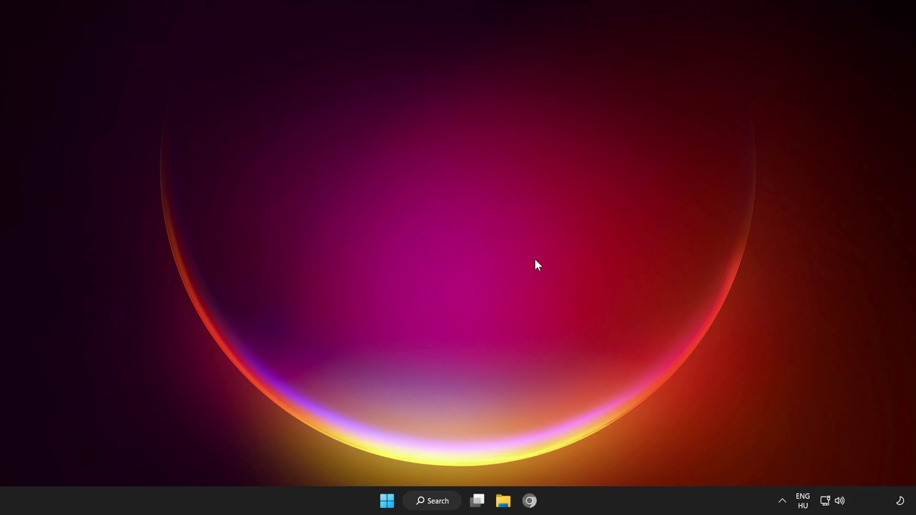
# Open the computer's power options.
pyautogui.click(387, 501)
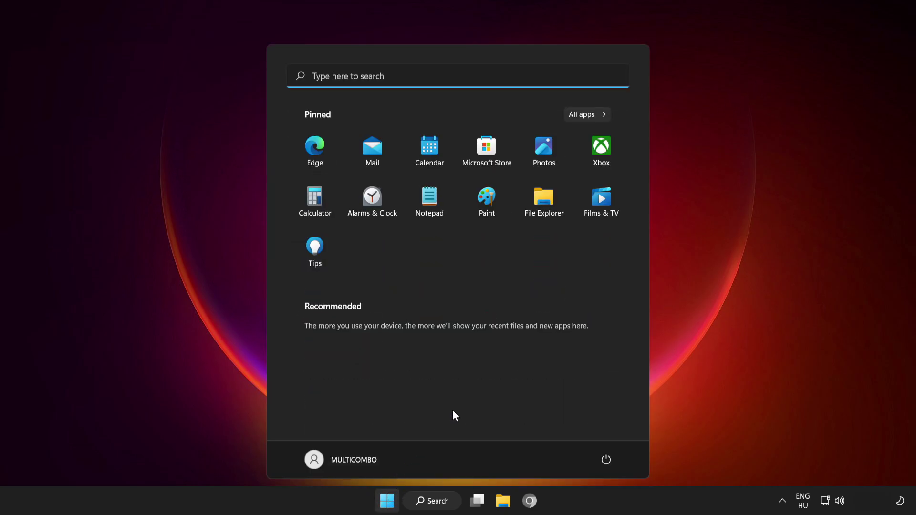
pyautogui.click(606, 461)
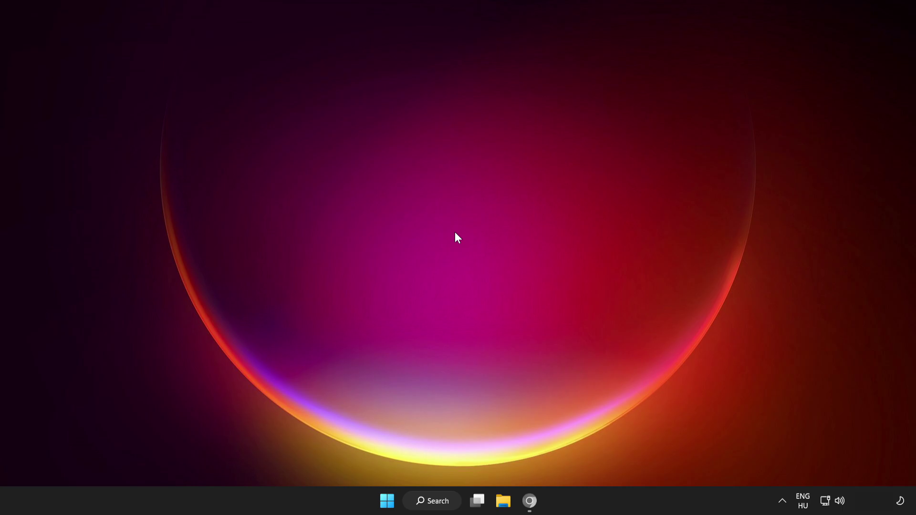
# Switch to Chrome and download the DirectX End-User Runtime Web Installer from the Microsoft Download Center page.
pyautogui.click(530, 505)
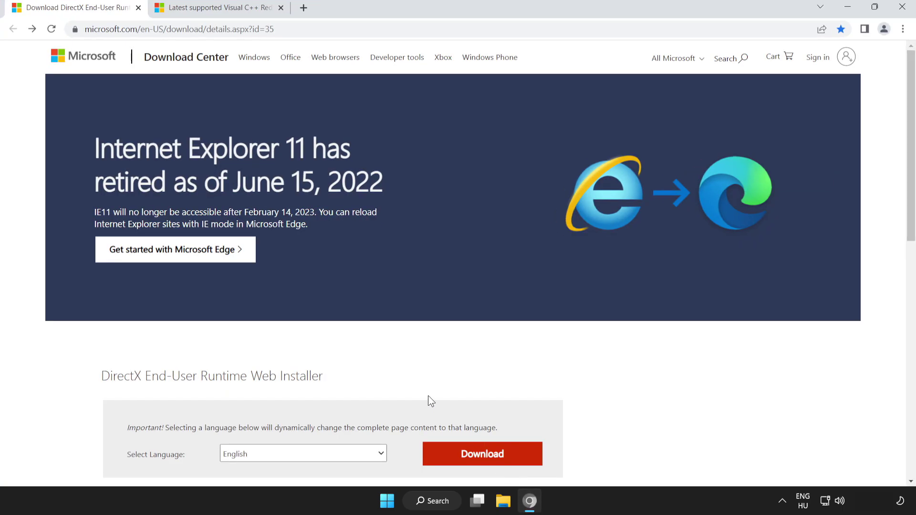
pyautogui.click(378, 27)
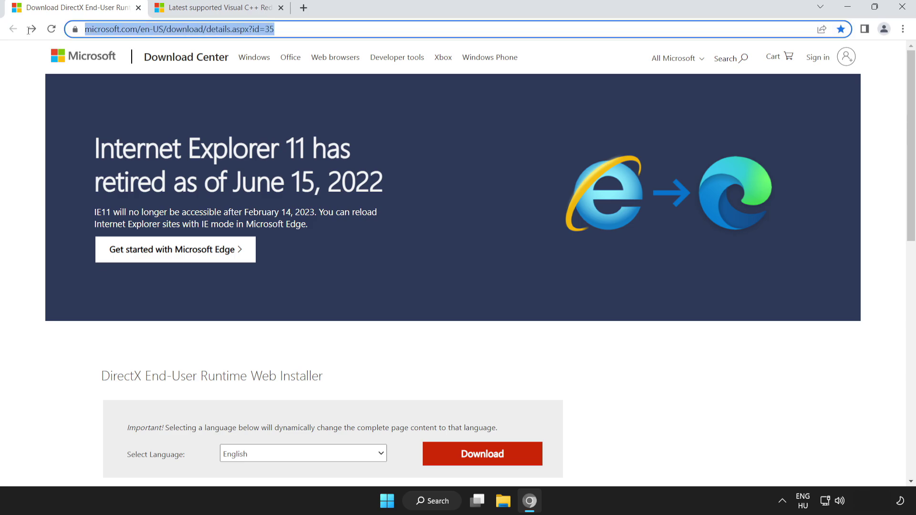
pyautogui.click(377, 28)
pyautogui.click(38, 158)
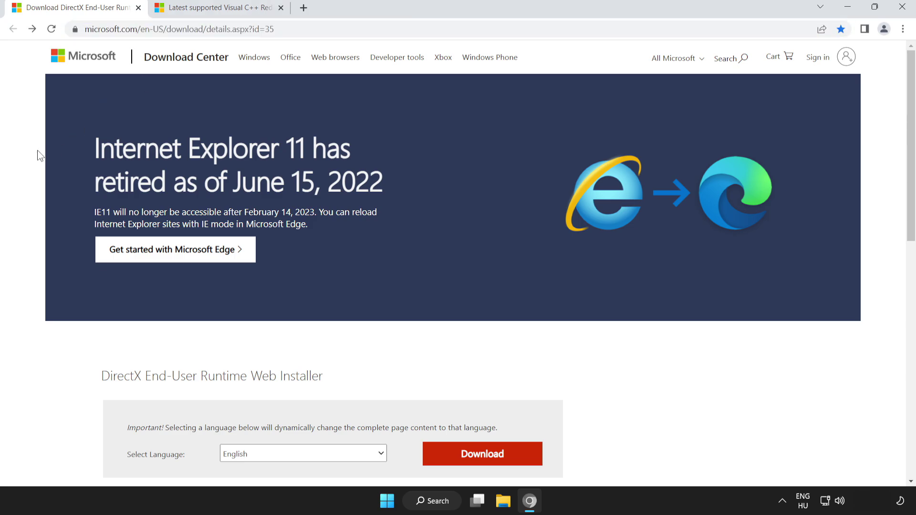
pyautogui.scroll(-3, 914, 141)
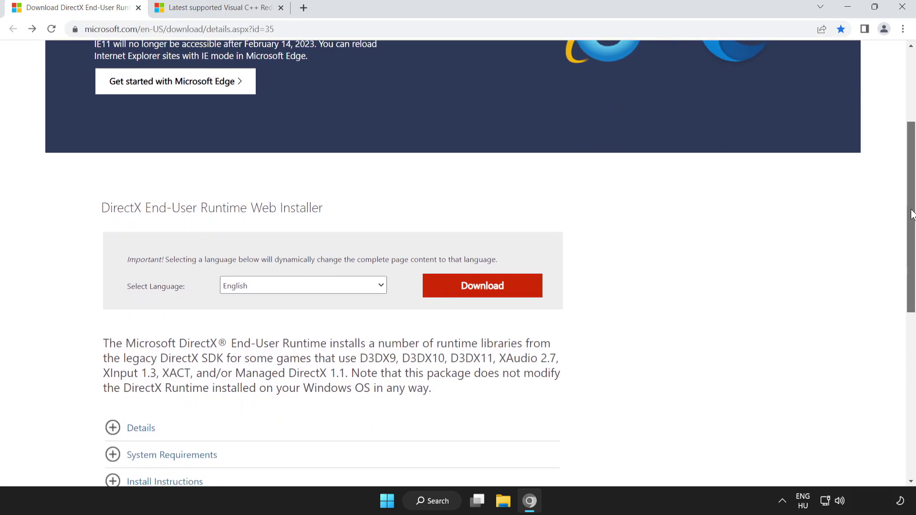
pyautogui.moveTo(69, 210); pyautogui.dragTo(368, 207)
pyautogui.click(408, 208)
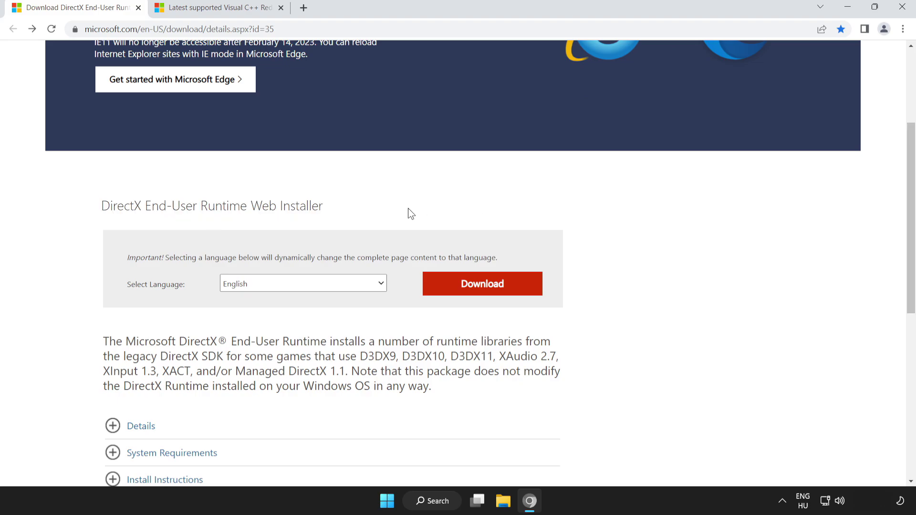
pyautogui.click(485, 293)
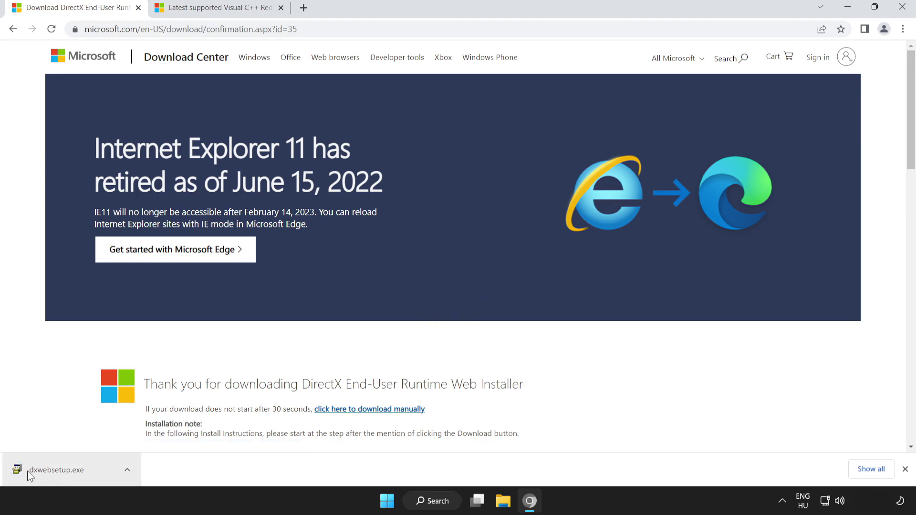
# Run dxwebsetup.exe, accept the license agreement, and complete the DirectX setup without installing the Bing Bar.
pyautogui.click(79, 473)
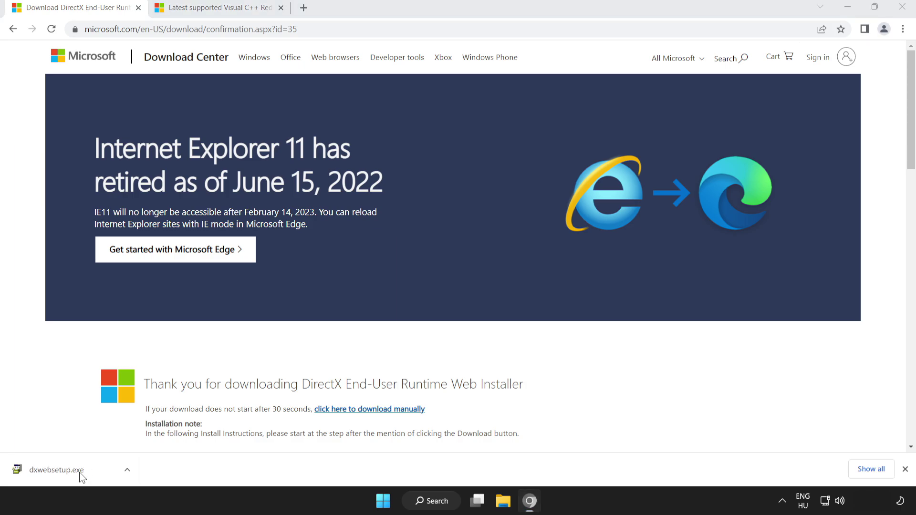
pyautogui.moveTo(230, 117); pyautogui.dragTo(416, 152)
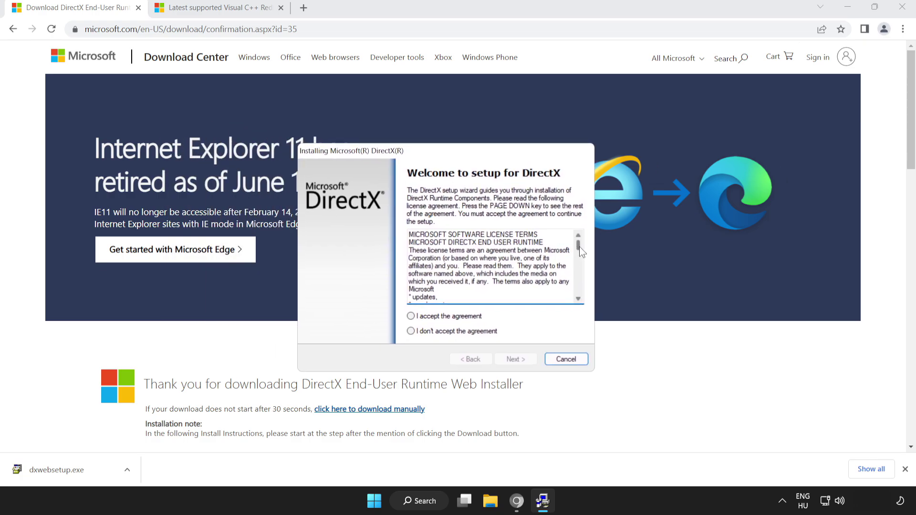
pyautogui.moveTo(580, 246); pyautogui.dragTo(577, 300)
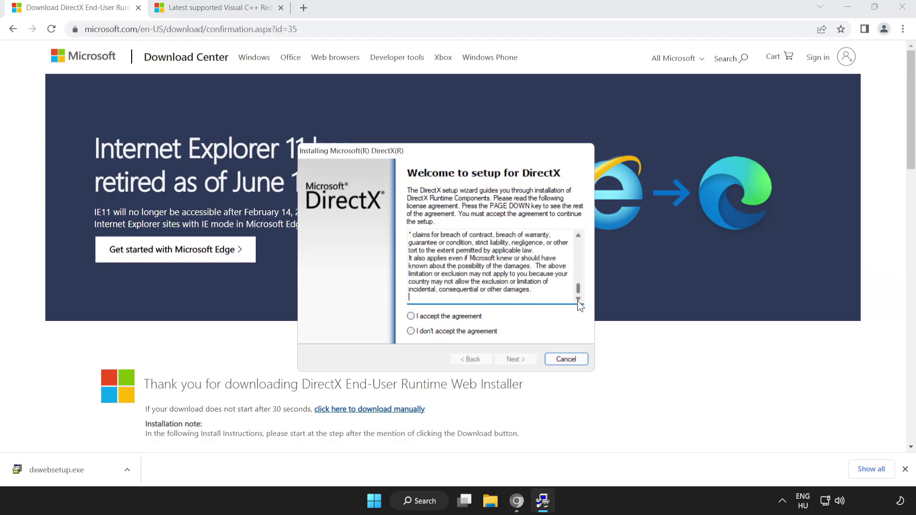
pyautogui.click(410, 317)
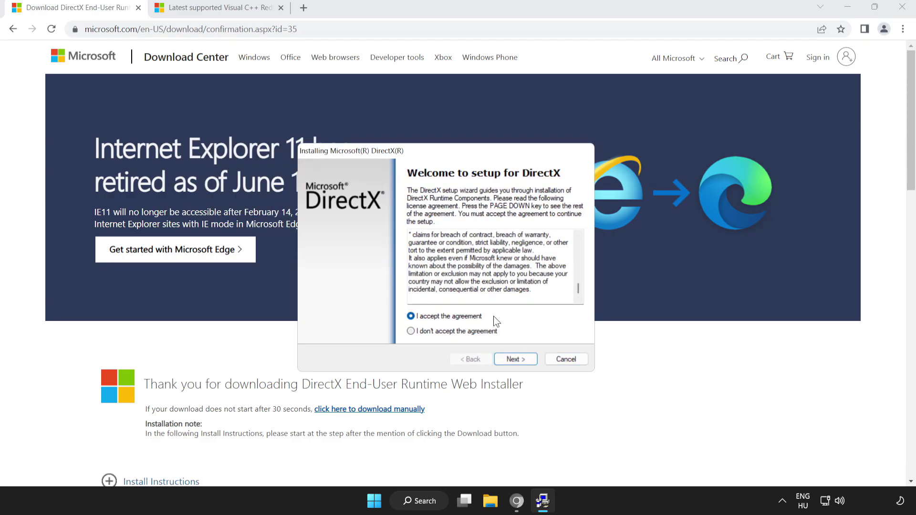
pyautogui.click(510, 359)
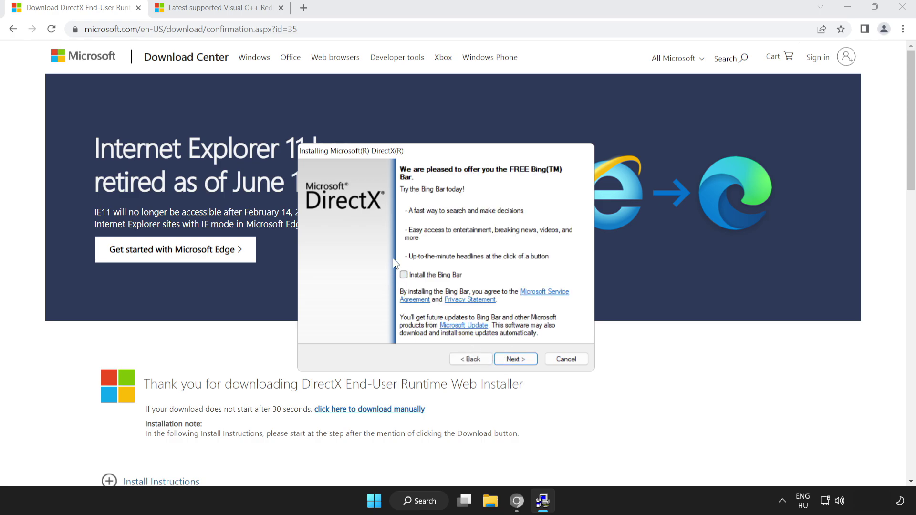
pyautogui.click(513, 360)
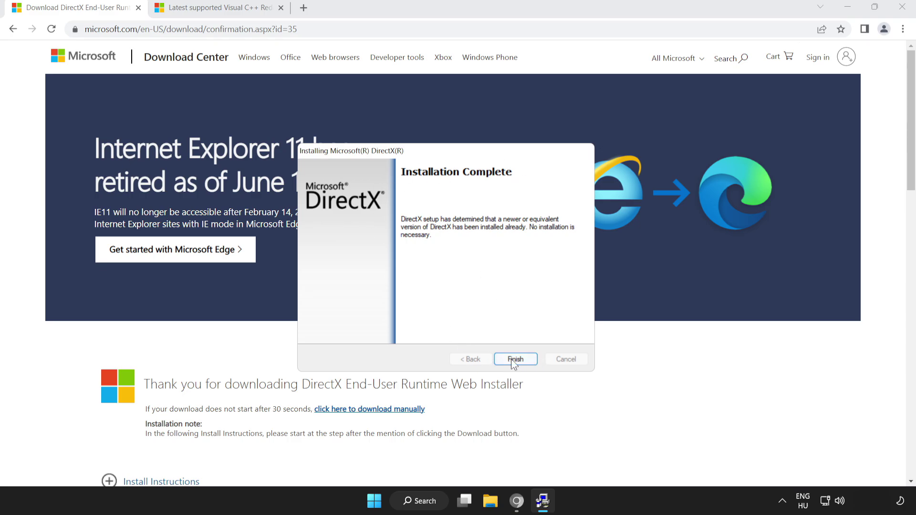
pyautogui.click(515, 358)
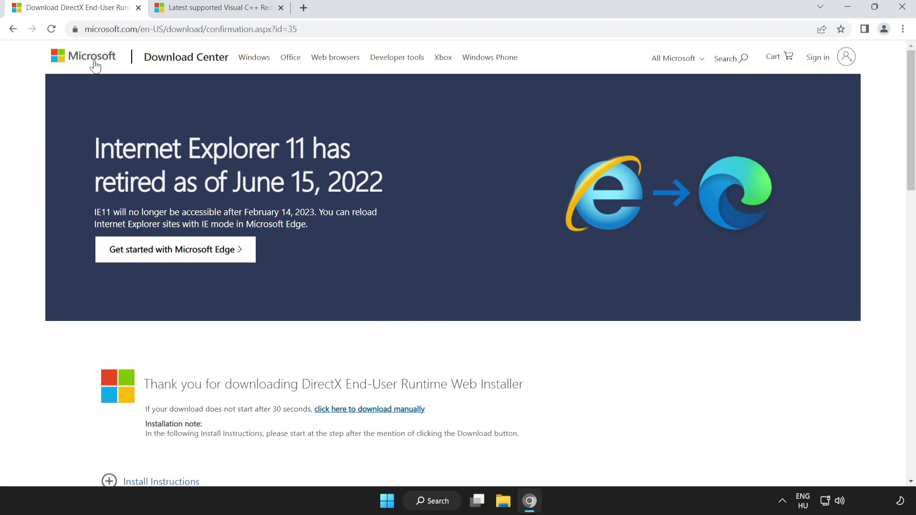
# Close the DirectX page and download the ARM64, X86 and X64 Visual C++ Redistributable installers for Visual Studio 2015, 2017, 2019 and 2022.
pyautogui.click(139, 8)
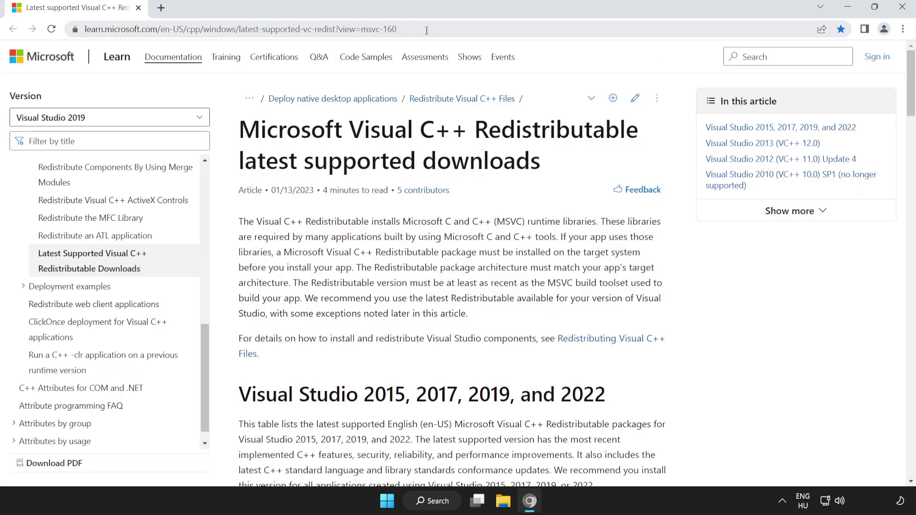
pyautogui.moveTo(400, 29); pyautogui.dragTo(74, 30)
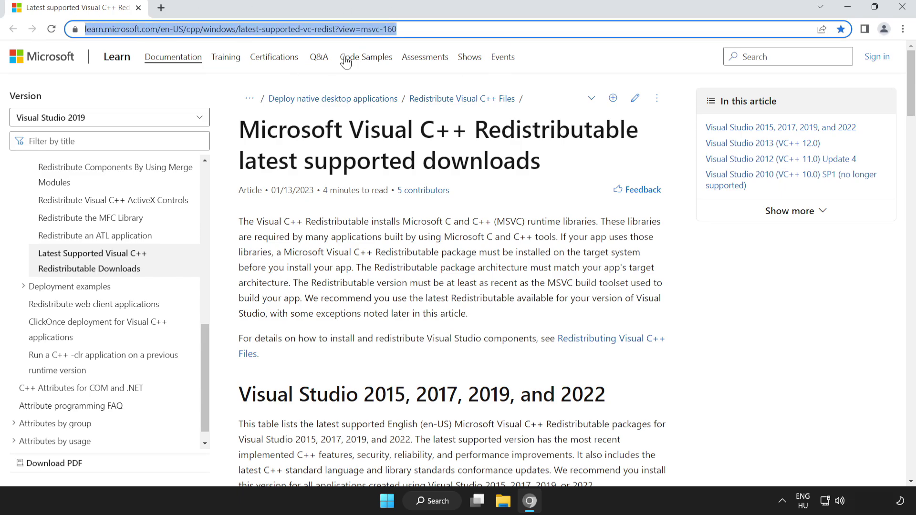
pyautogui.click(217, 128)
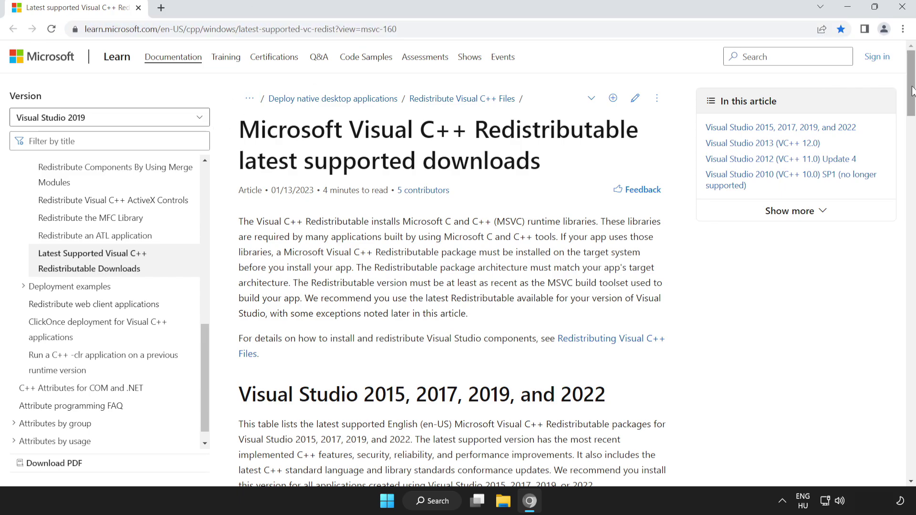
pyautogui.moveTo(913, 93); pyautogui.dragTo(914, 138)
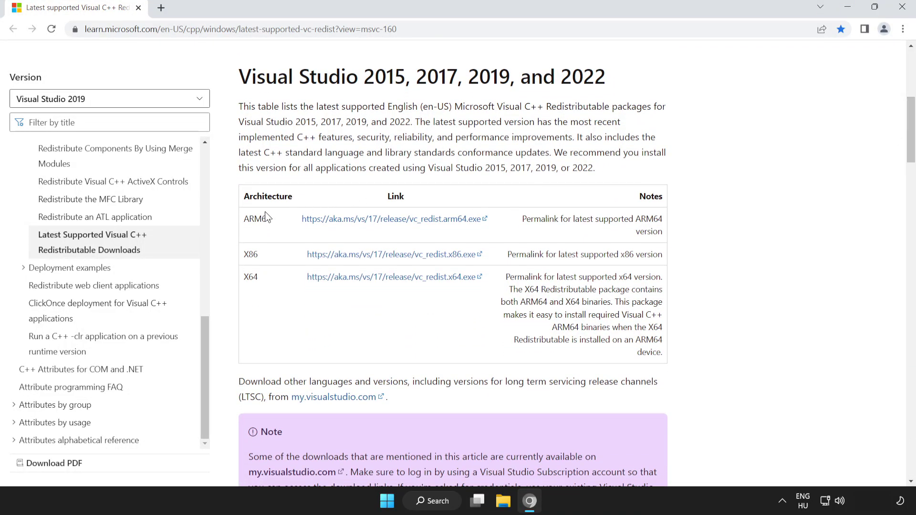
pyautogui.moveTo(243, 217); pyautogui.dragTo(563, 291)
pyautogui.click(377, 236)
pyautogui.click(375, 222)
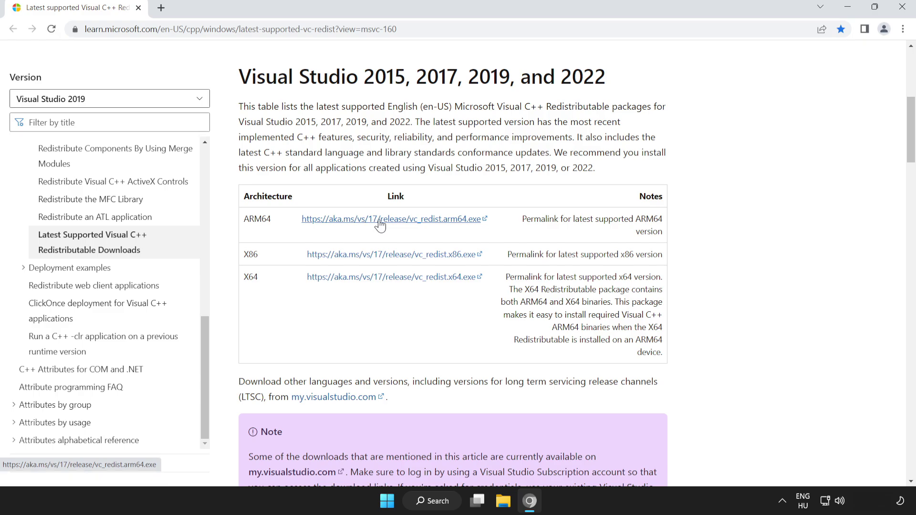
pyautogui.click(398, 258)
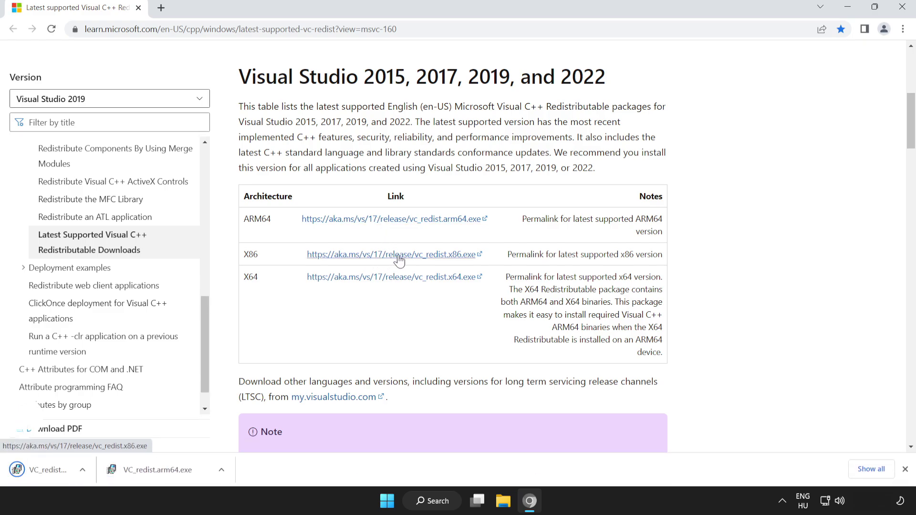
pyautogui.click(394, 278)
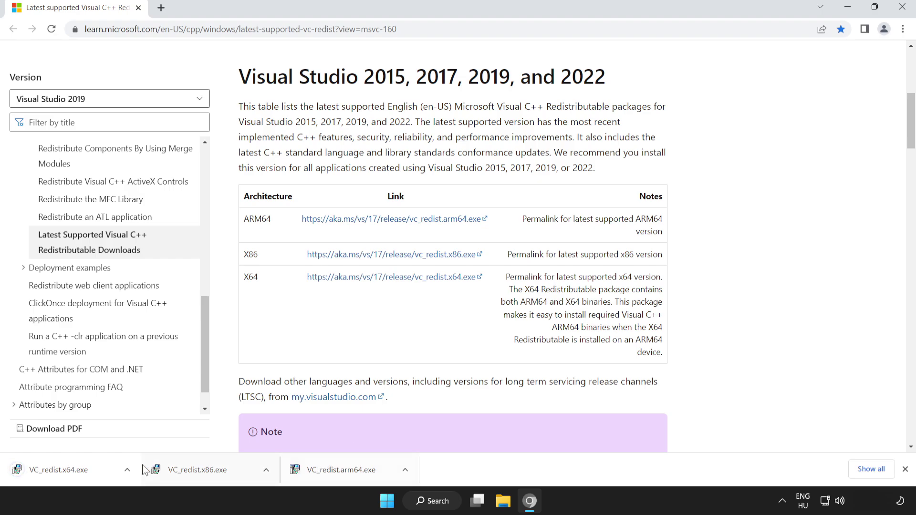
# Try to install the ARM64 Visual C++ Redistributable from VC_redist.arm64.exe, accepting the license terms, and close its installer.
pyautogui.click(350, 470)
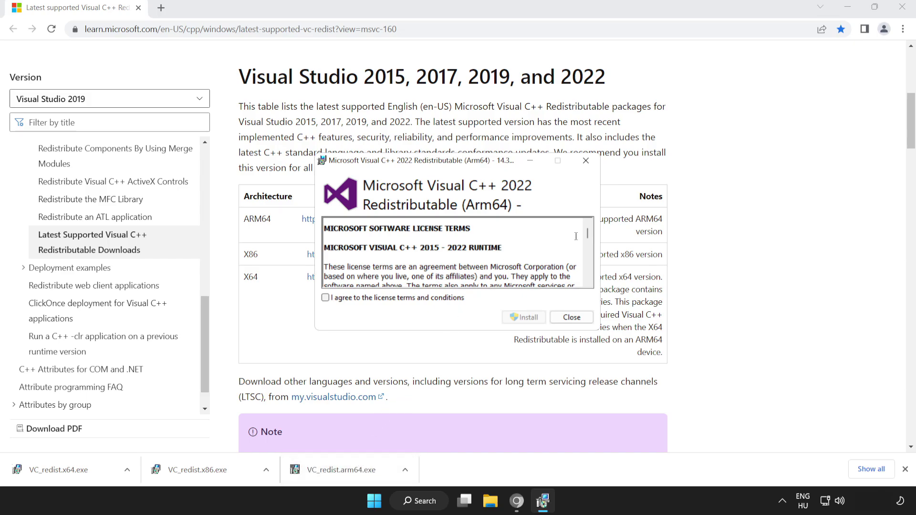
pyautogui.moveTo(588, 232); pyautogui.dragTo(588, 284)
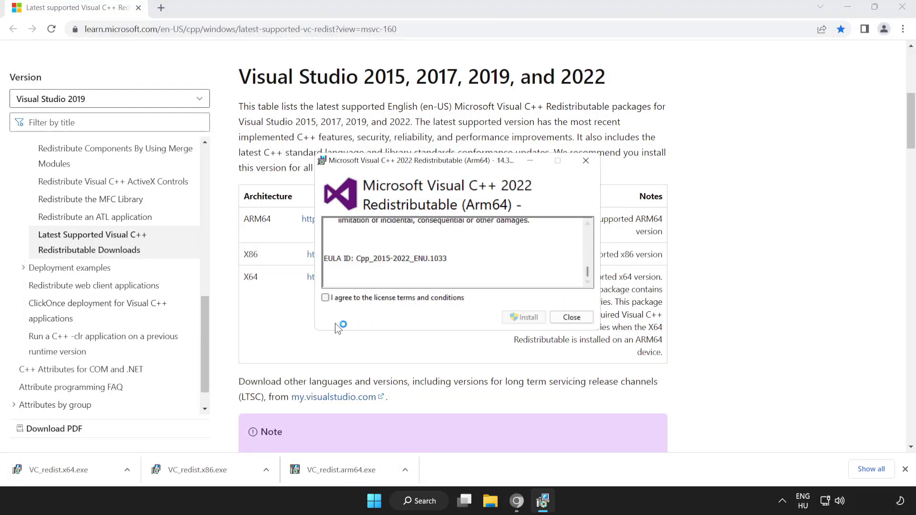
pyautogui.click(325, 298)
pyautogui.click(522, 318)
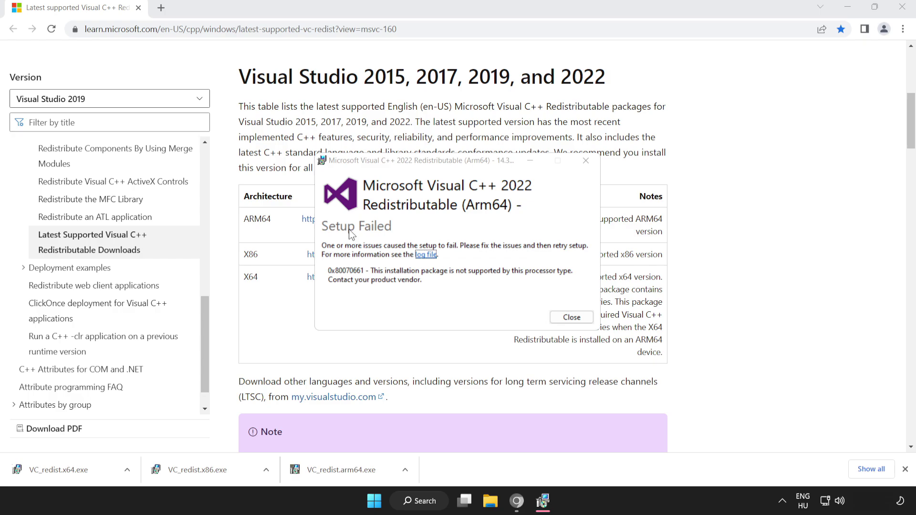
pyautogui.click(566, 317)
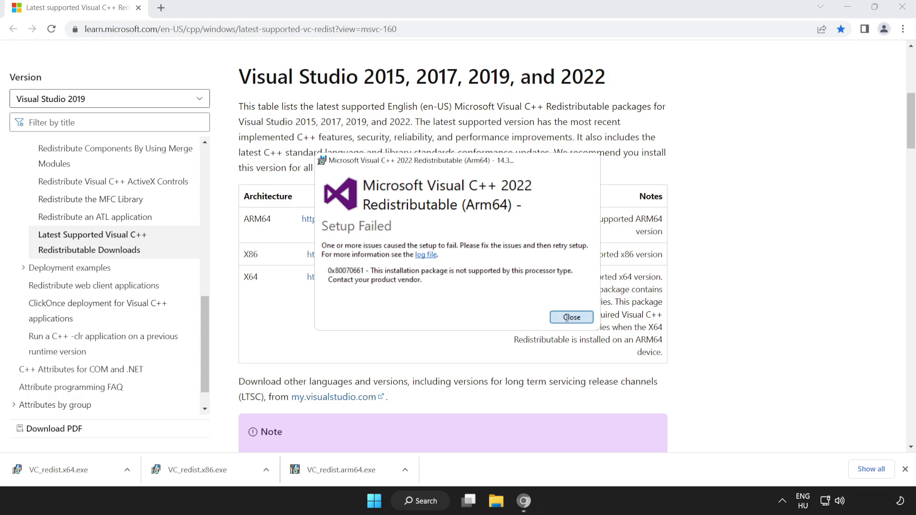
# Install the X86 and X64 Visual C++ Redistributables from the downloaded files, closing each installer without restarting from it.
pyautogui.click(214, 472)
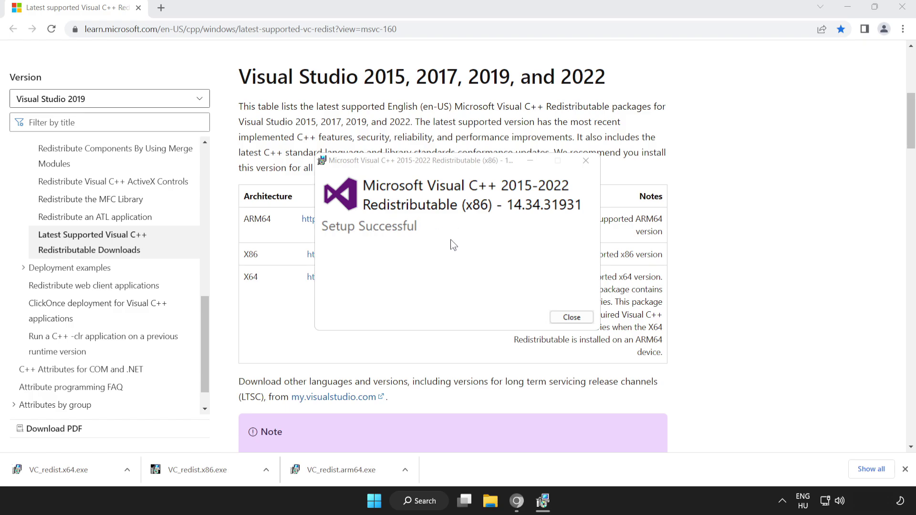
pyautogui.click(573, 318)
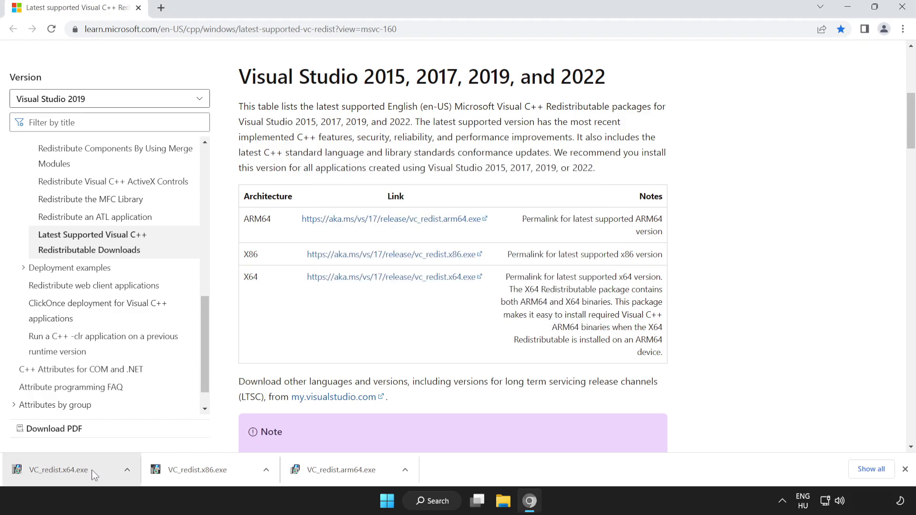
pyautogui.click(79, 471)
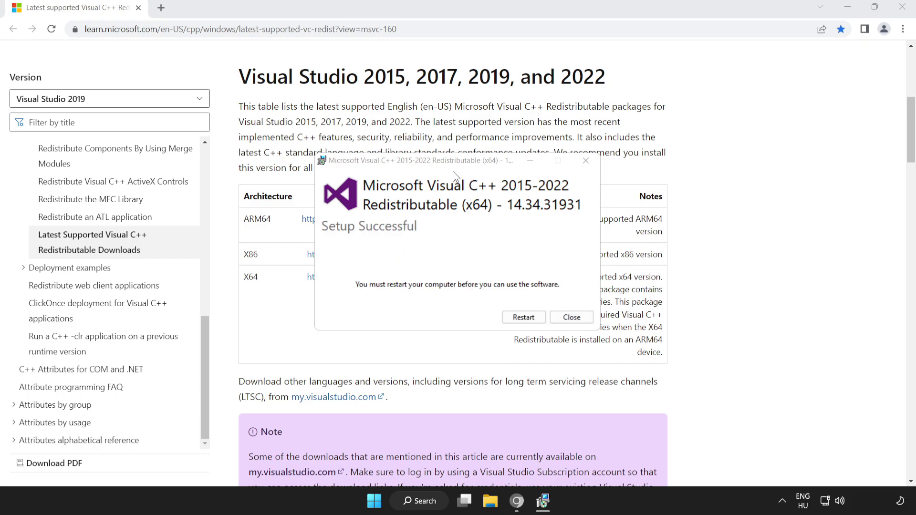
pyautogui.click(572, 318)
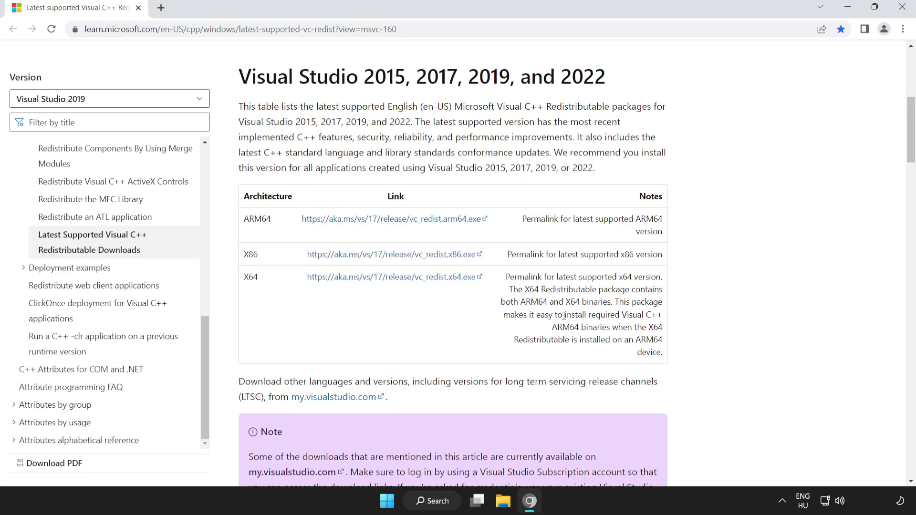
# Close the browser and open the computer's power options.
pyautogui.click(902, 9)
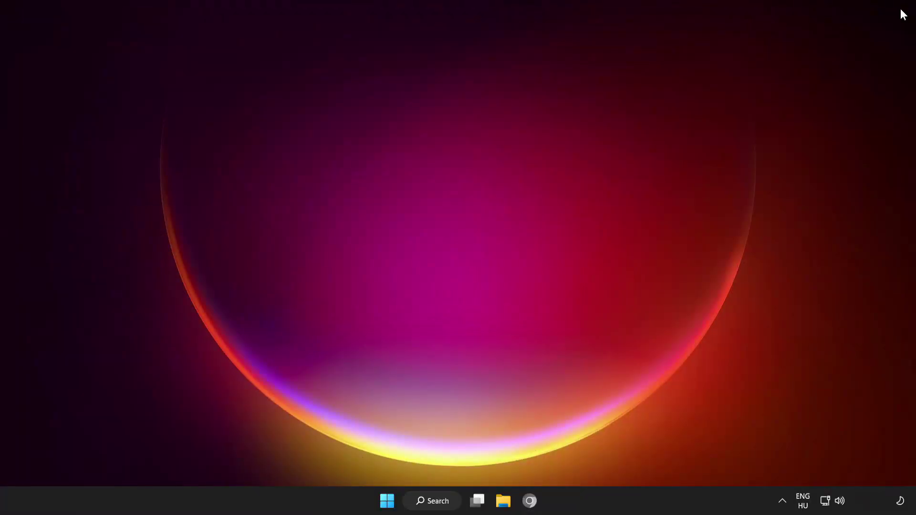
pyautogui.click(386, 499)
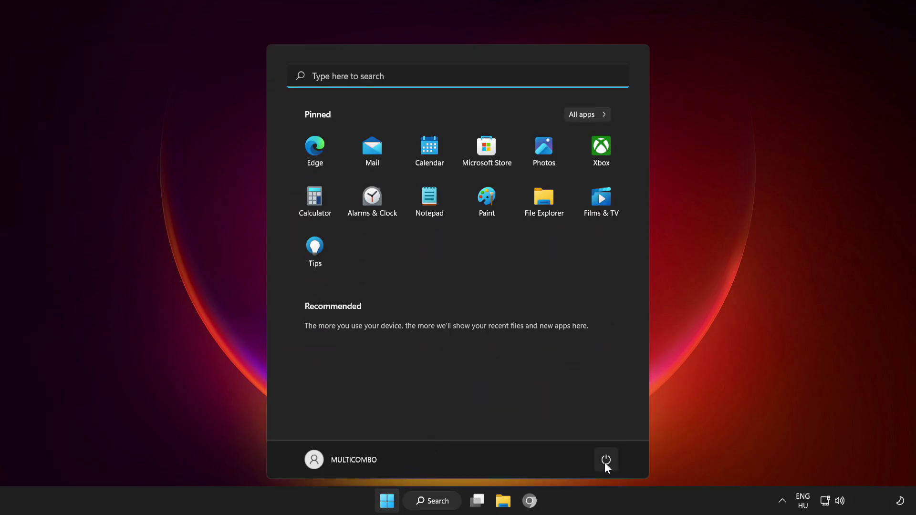
pyautogui.click(605, 462)
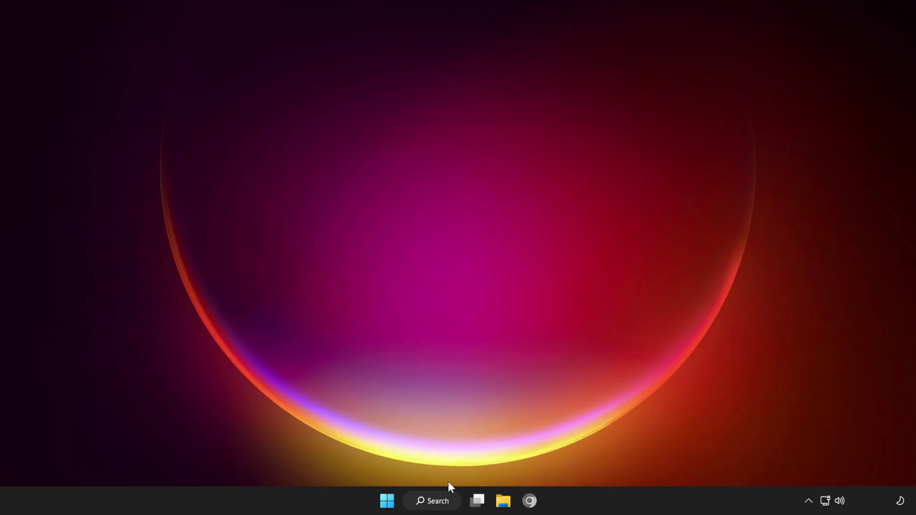
# Search Windows for cmd and run Command Prompt as administrator.
pyautogui.click(431, 499)
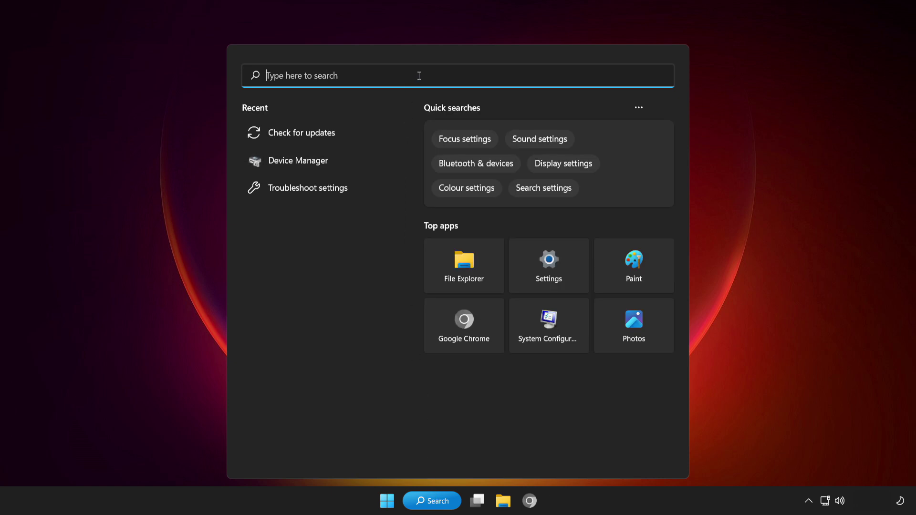
pyautogui.write('cmd')
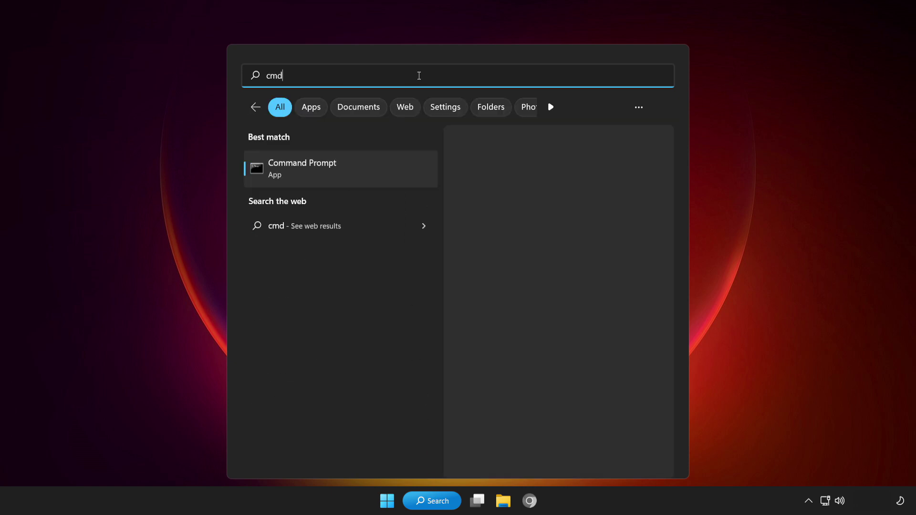
pyautogui.rightClick(363, 176)
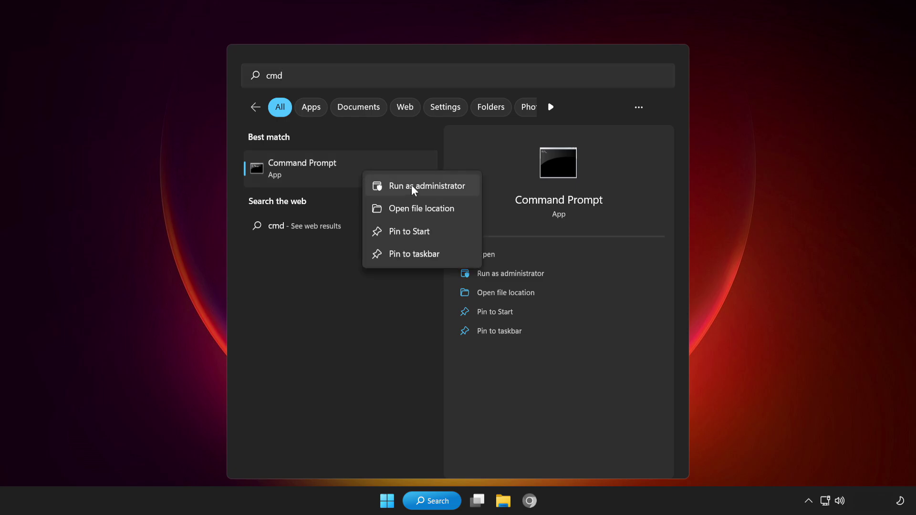
pyautogui.click(411, 187)
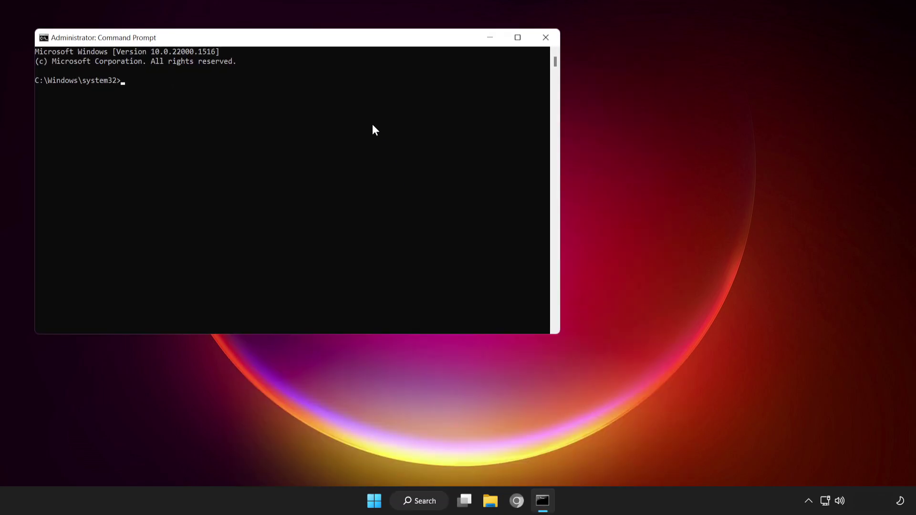
# Run the system file check with the command sfc /scannow, and close Command Prompt once the scan is complete.
pyautogui.moveTo(336, 44); pyautogui.dragTo(501, 95)
pyautogui.write('s')
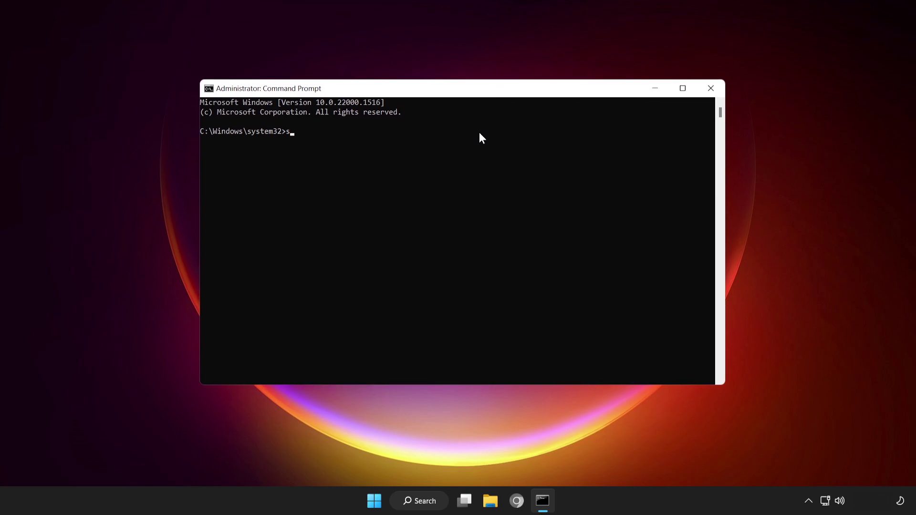
pyautogui.write('fc /scannow')
pyautogui.press('Return')
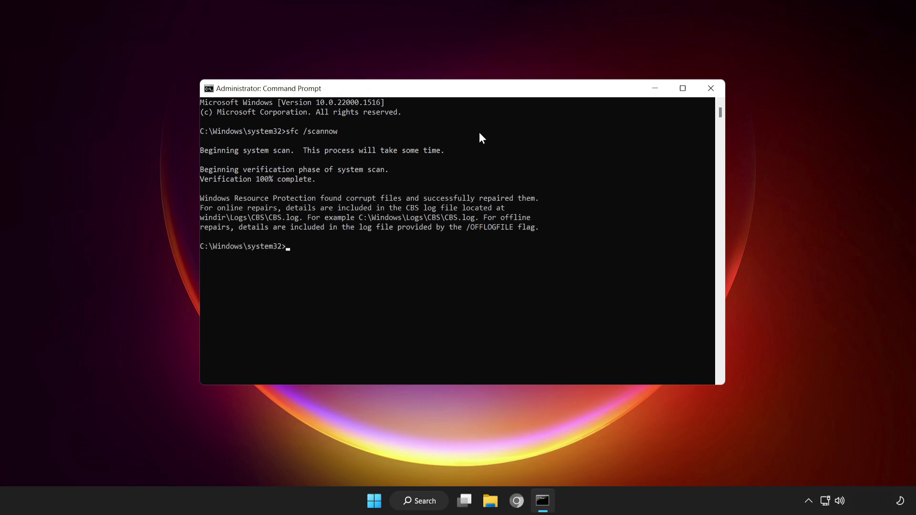
pyautogui.click(711, 89)
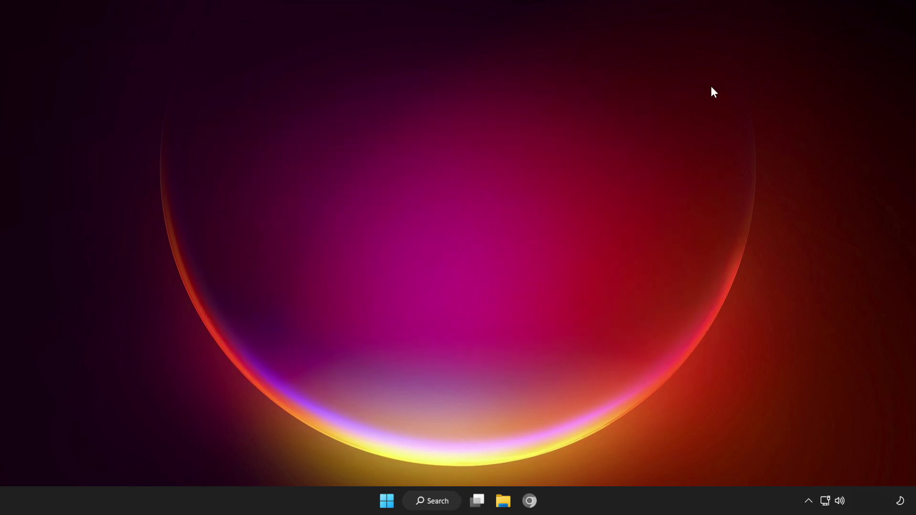
# Search Windows for windows security and open the Windows Security app.
pyautogui.click(438, 505)
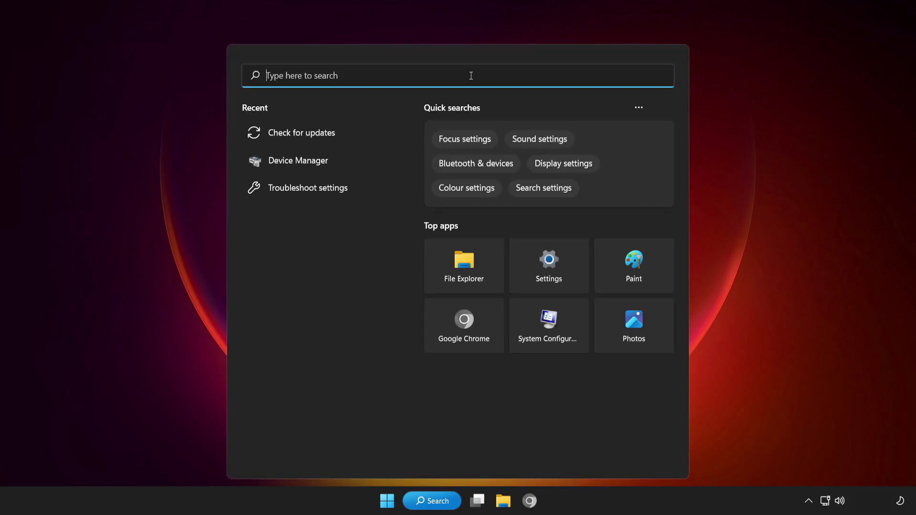
pyautogui.write('windows ')
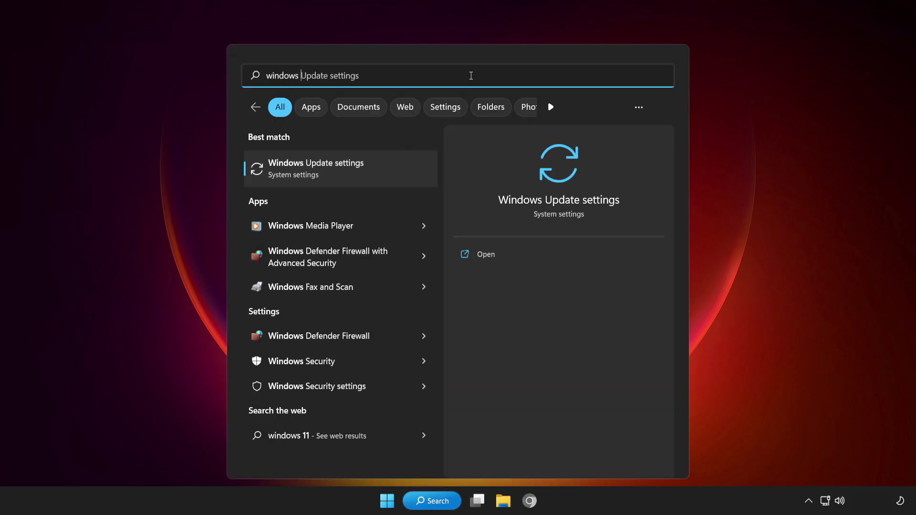
pyautogui.write('securi')
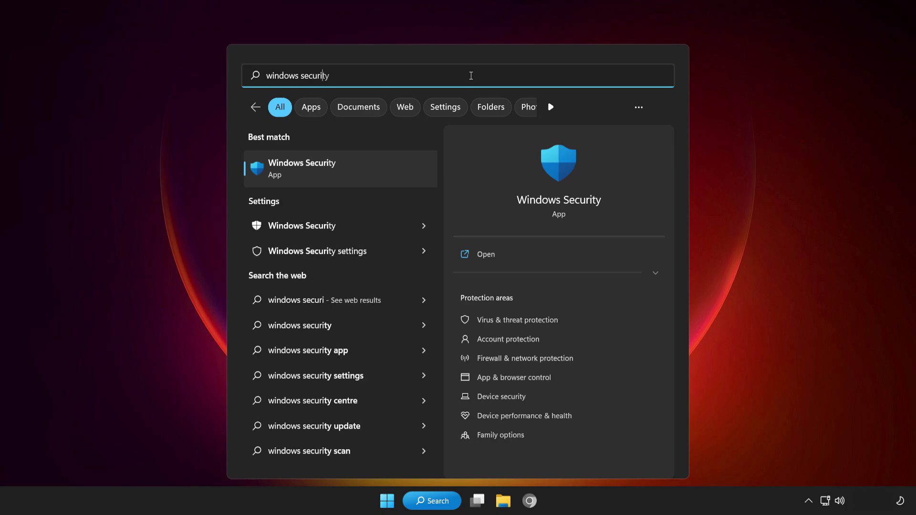
pyautogui.write('ty')
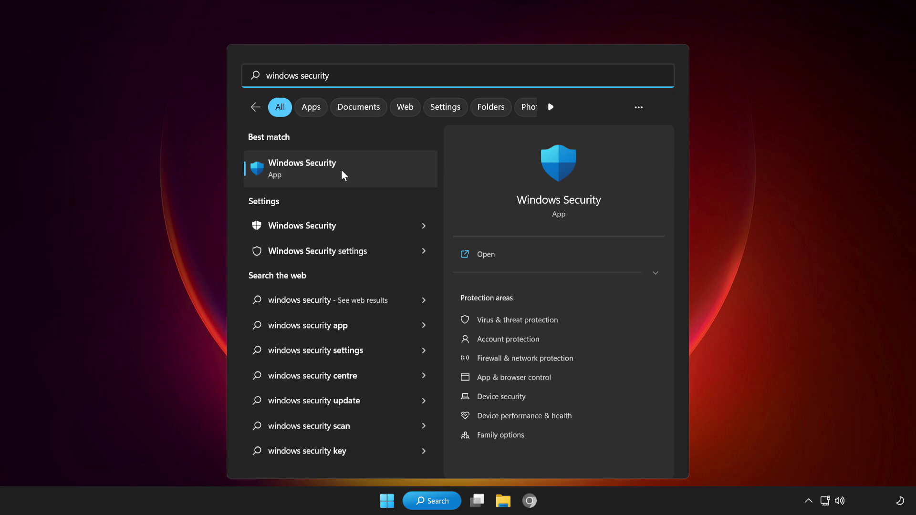
pyautogui.click(368, 166)
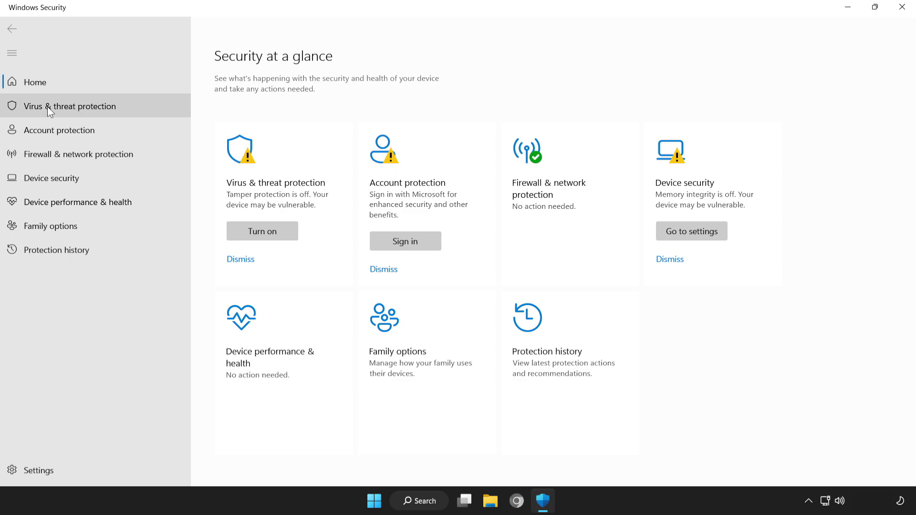
# Open the Microsoft Defender Antivirus exclusions page within the virus & threat protection settings.
pyautogui.click(128, 106)
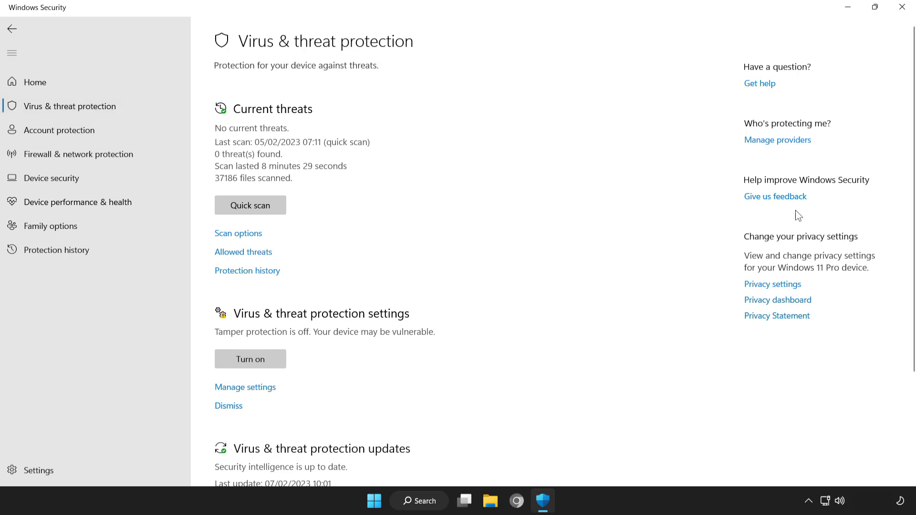
pyautogui.moveTo(915, 193); pyautogui.dragTo(914, 247)
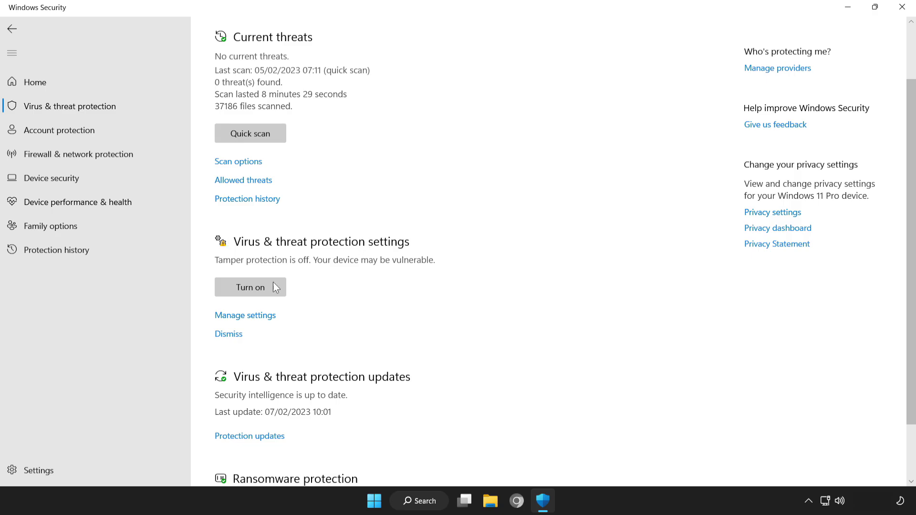
pyautogui.click(254, 316)
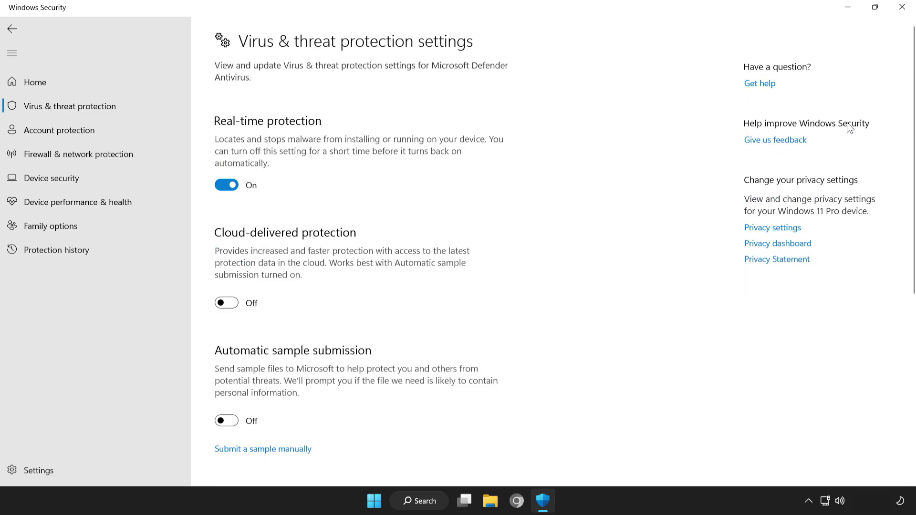
pyautogui.moveTo(913, 125); pyautogui.dragTo(913, 325)
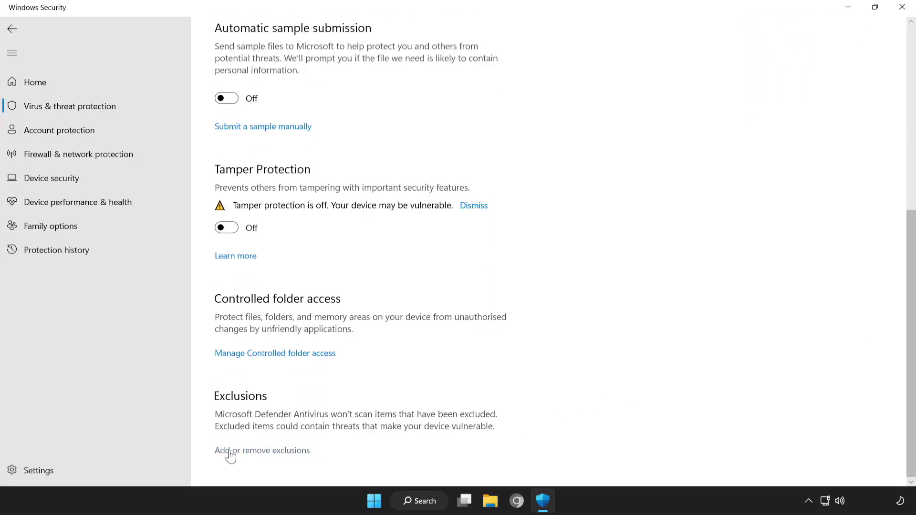
pyautogui.click(273, 451)
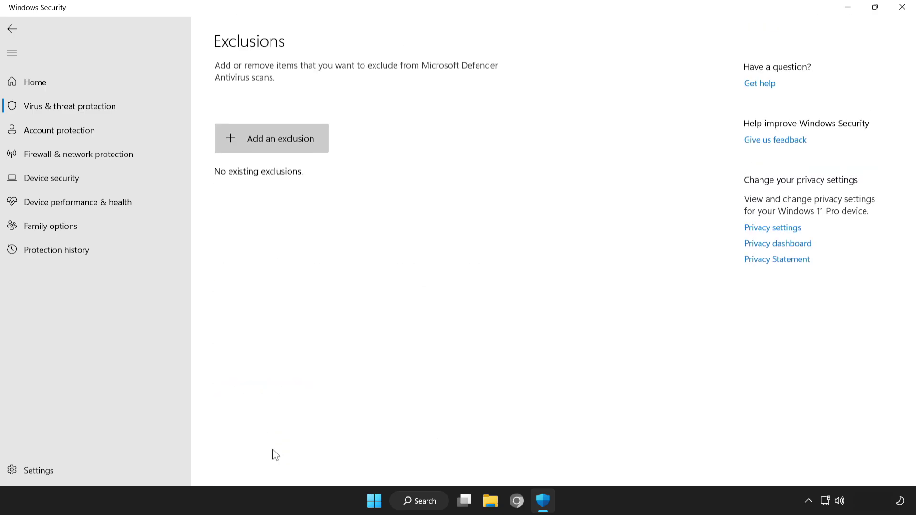
# Add the NOT WORKING APP file from Program Files (x86) > NOT WORKING APP as a file exclusion.
pyautogui.click(264, 139)
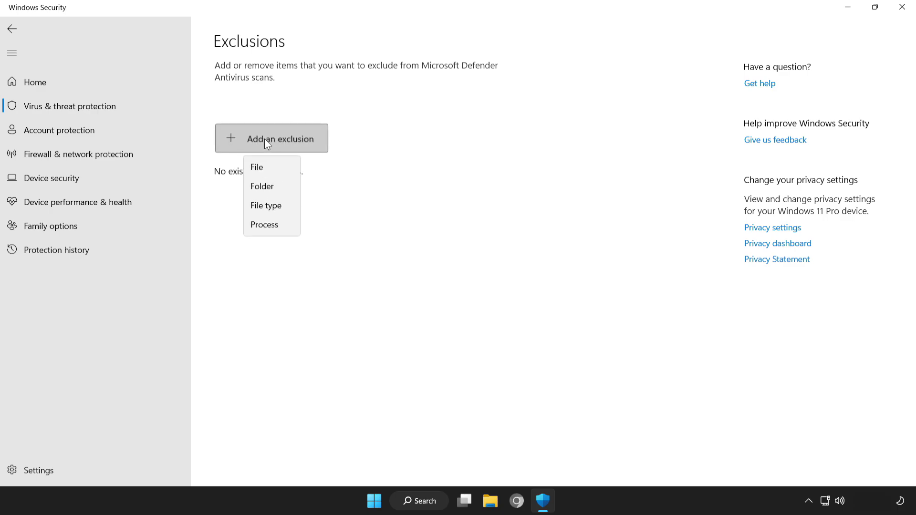
pyautogui.click(279, 168)
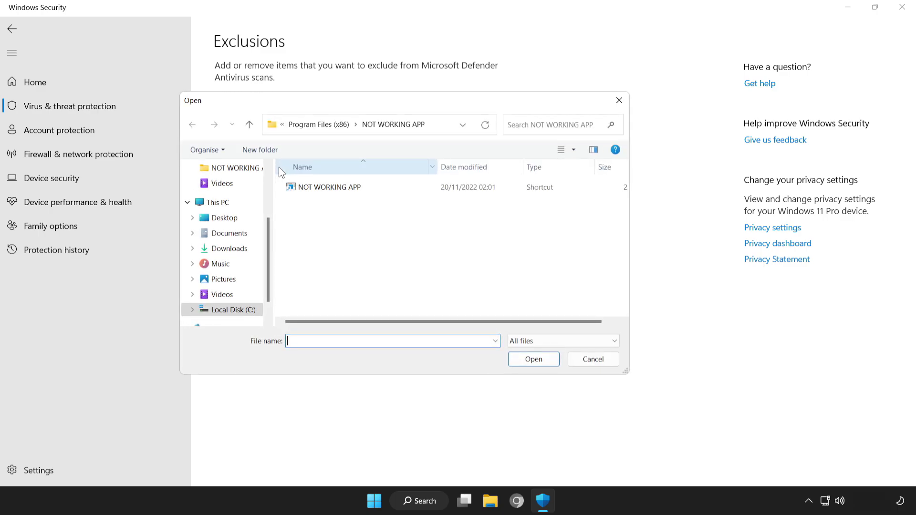
pyautogui.click(292, 186)
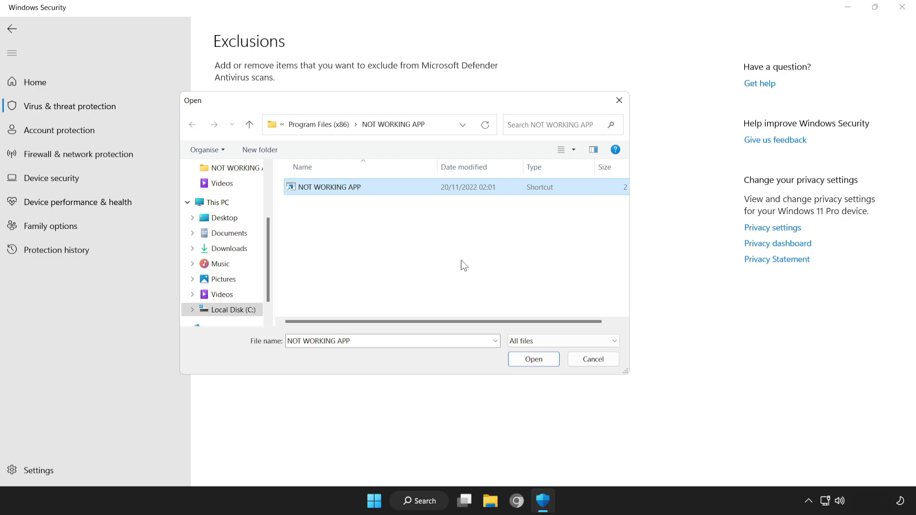
pyautogui.click(521, 362)
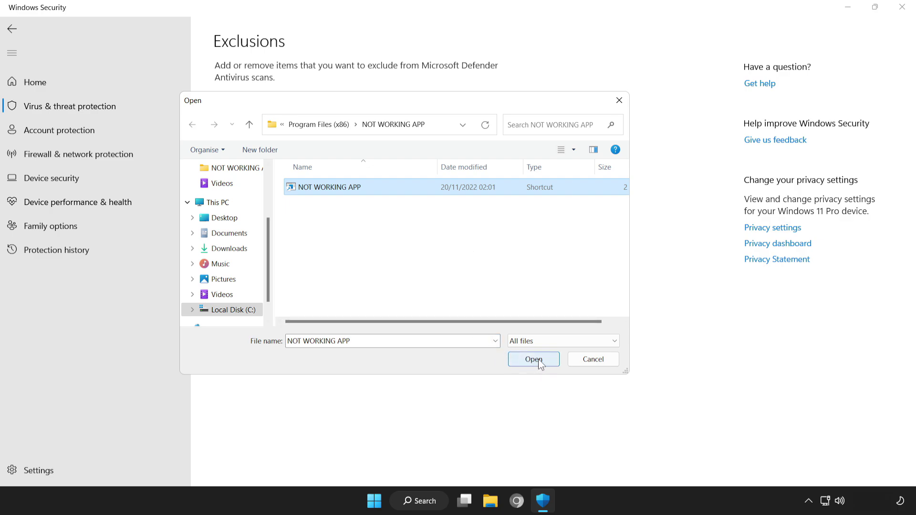
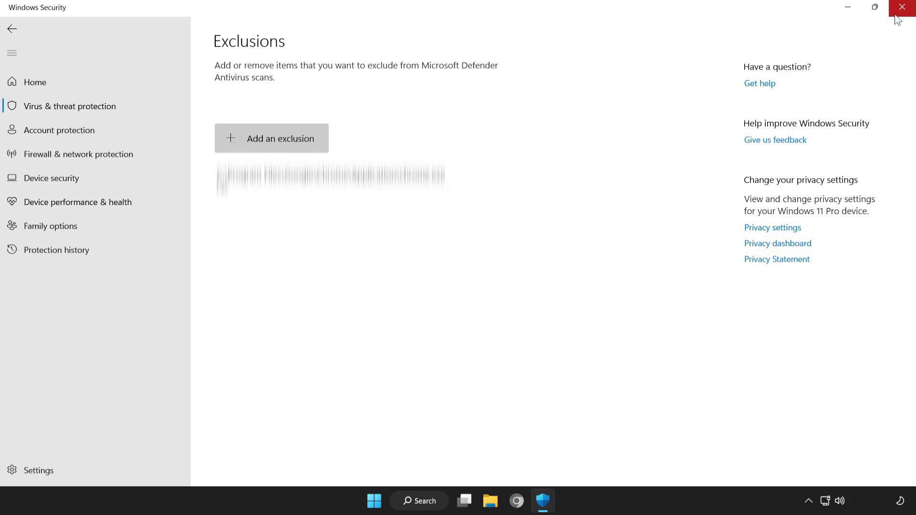
# Close Windows Security and open the computer's power options.
pyautogui.click(896, 16)
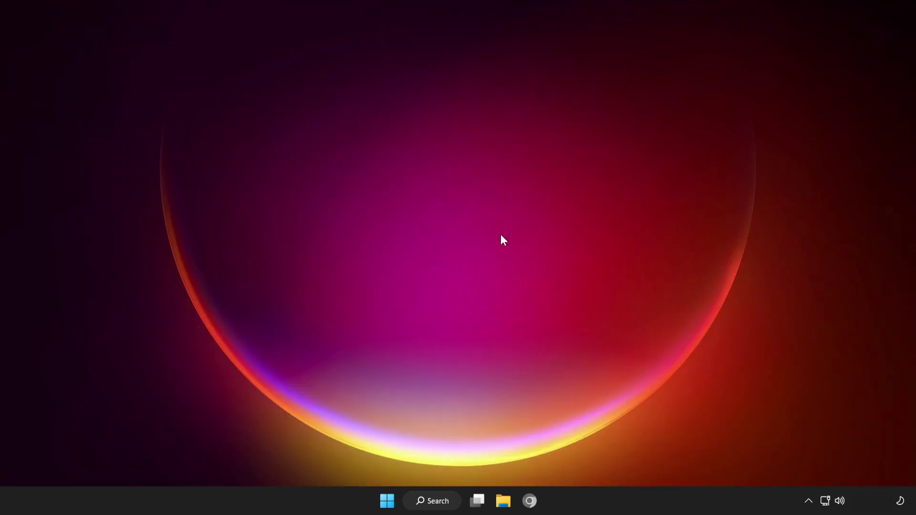
pyautogui.click(387, 500)
pyautogui.click(605, 458)
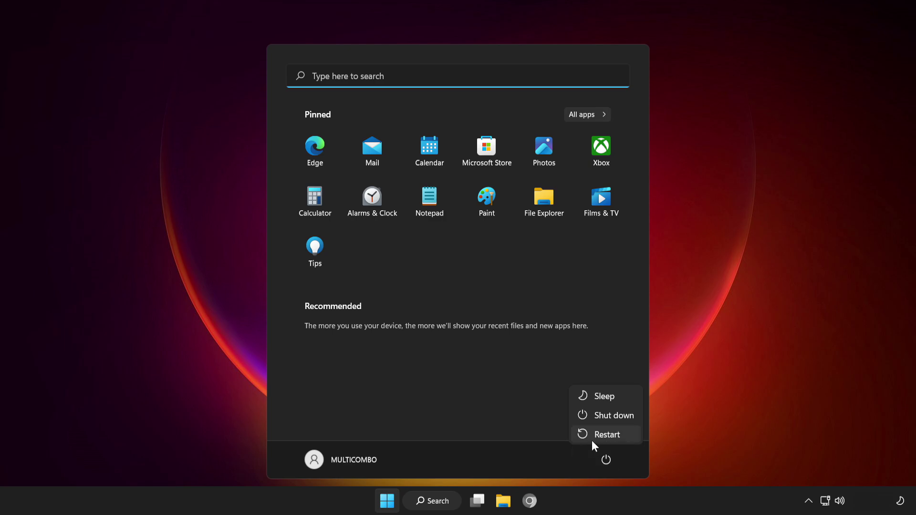